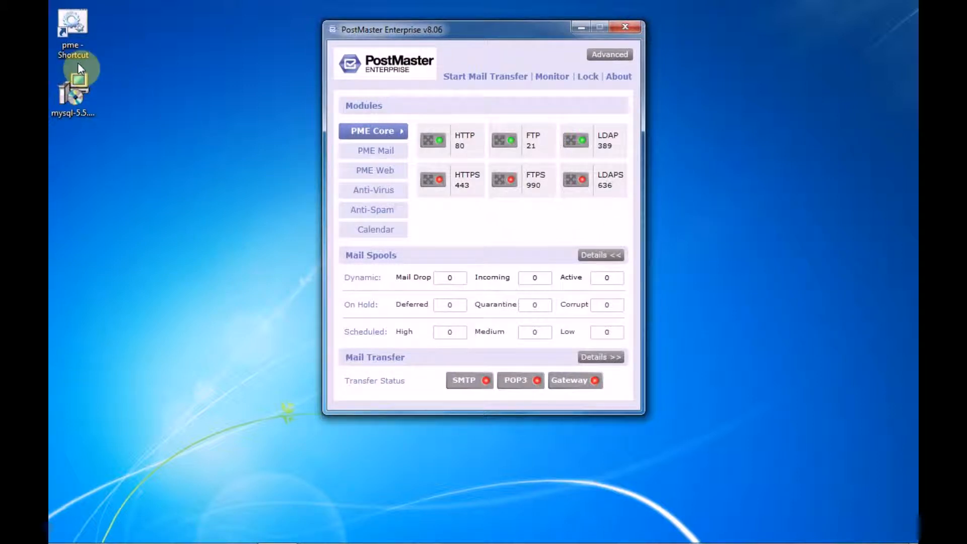
Open the file location of the pme shortcut and go to the pmev8\conf folder.
{"action": "right_click", "coordinate": [69, 46]}
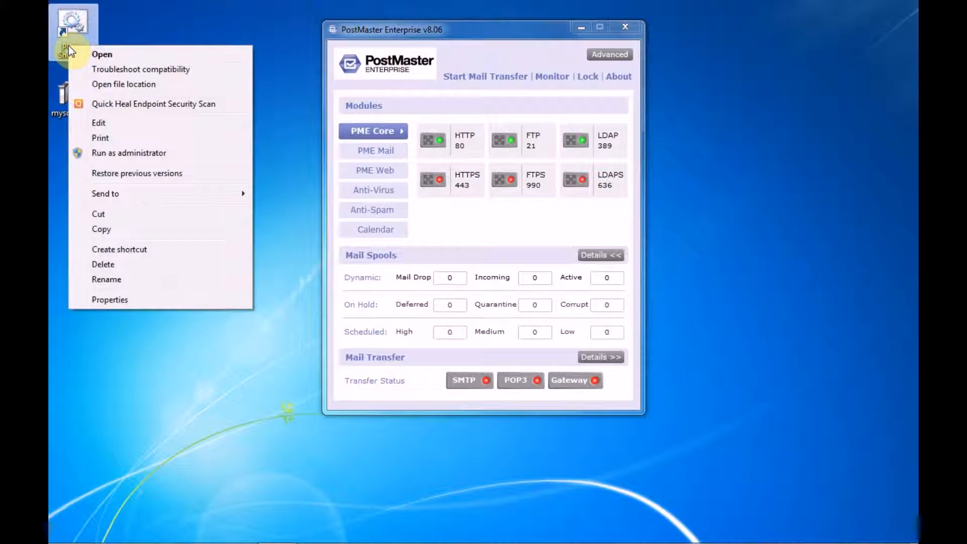
{"action": "left_click", "coordinate": [123, 86]}
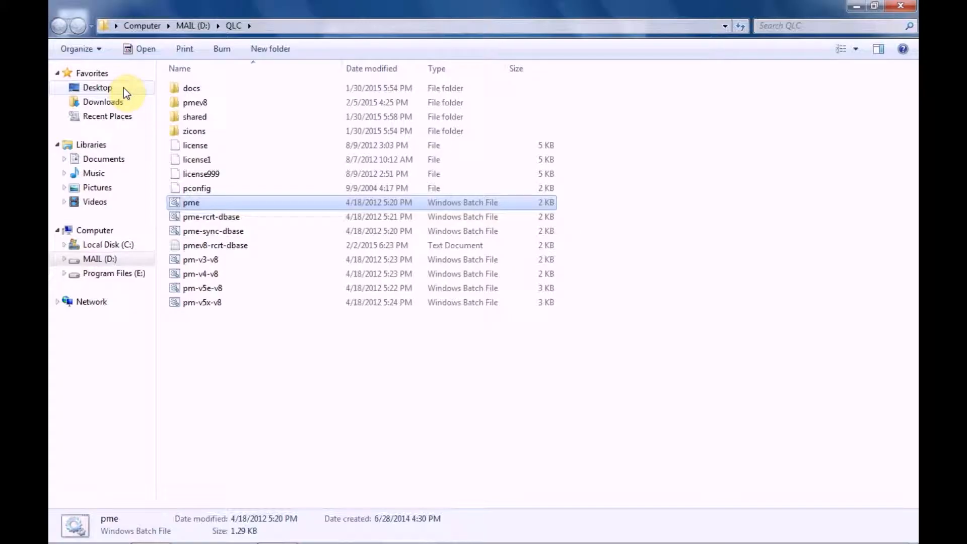
{"action": "left_click", "coordinate": [197, 107]}
{"action": "double_click", "coordinate": [197, 107]}
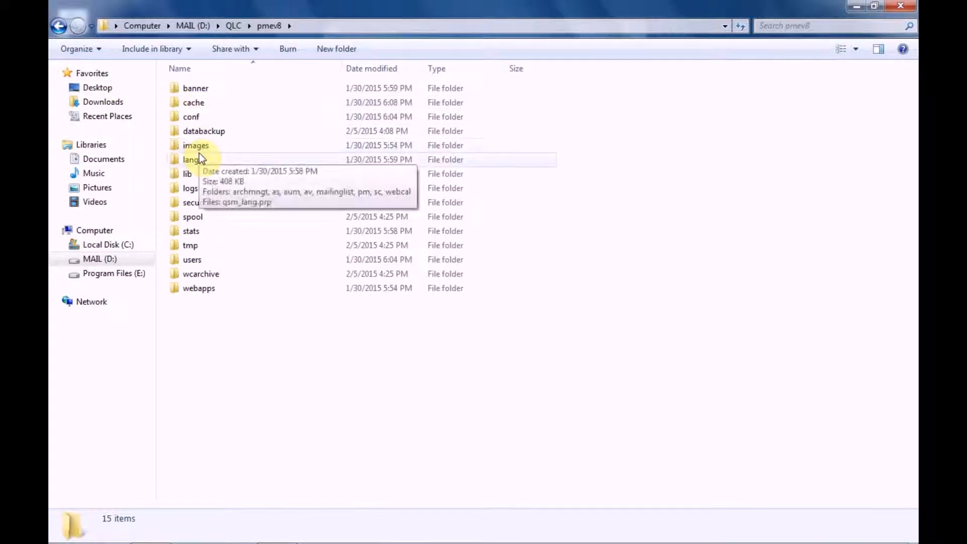
{"action": "double_click", "coordinate": [196, 117]}
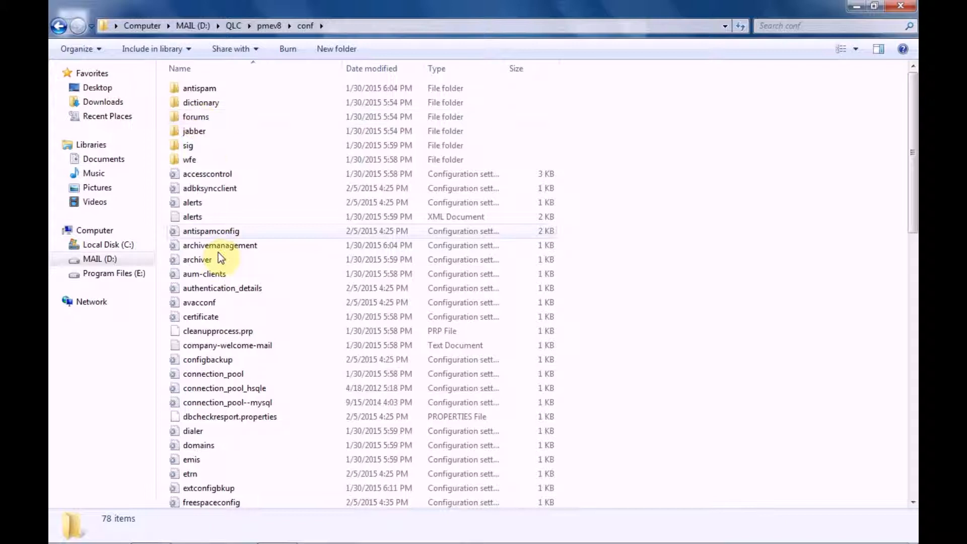
Open the connection_pool configuration file in Notepad, check its rdbms_name entry, and close the file.
{"action": "right_click", "coordinate": [226, 376]}
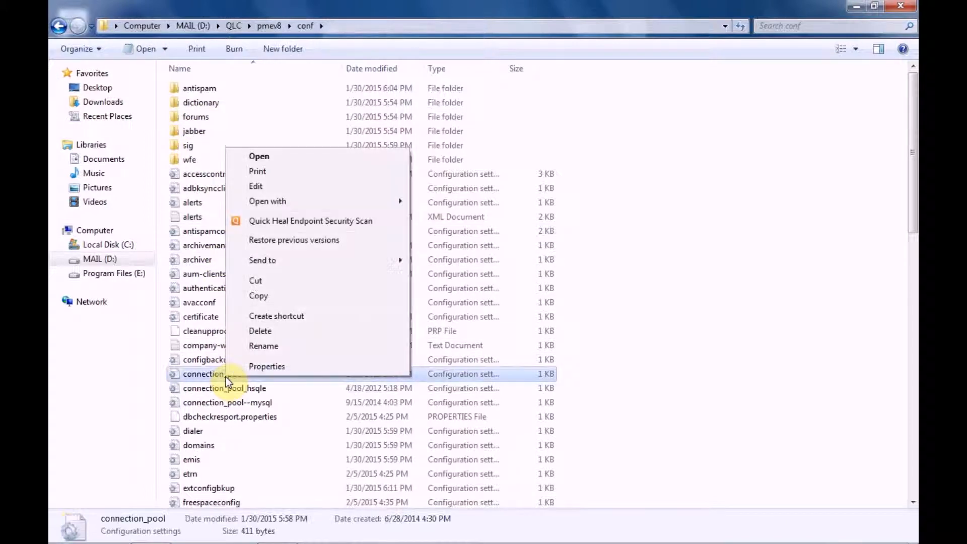
{"action": "left_click", "coordinate": [258, 186]}
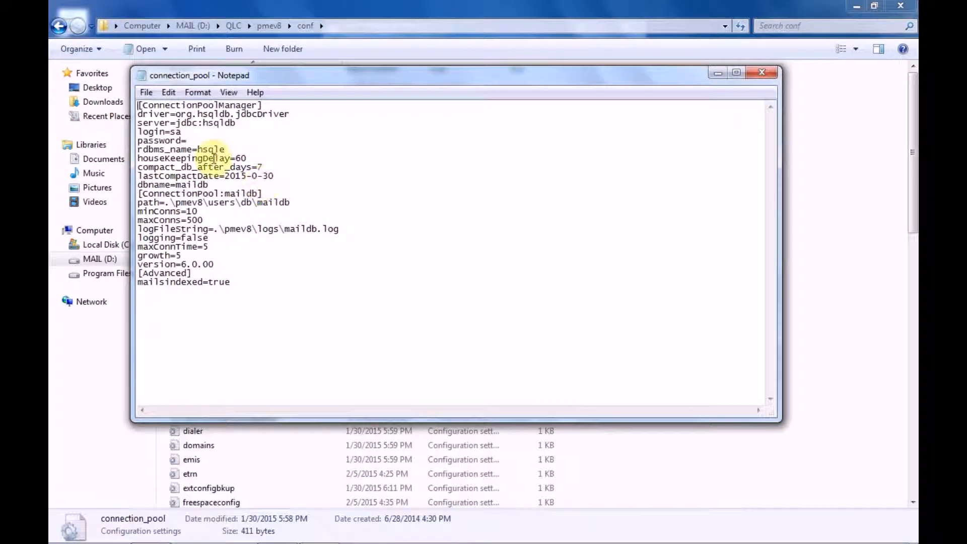
{"action": "double_click", "coordinate": [223, 149]}
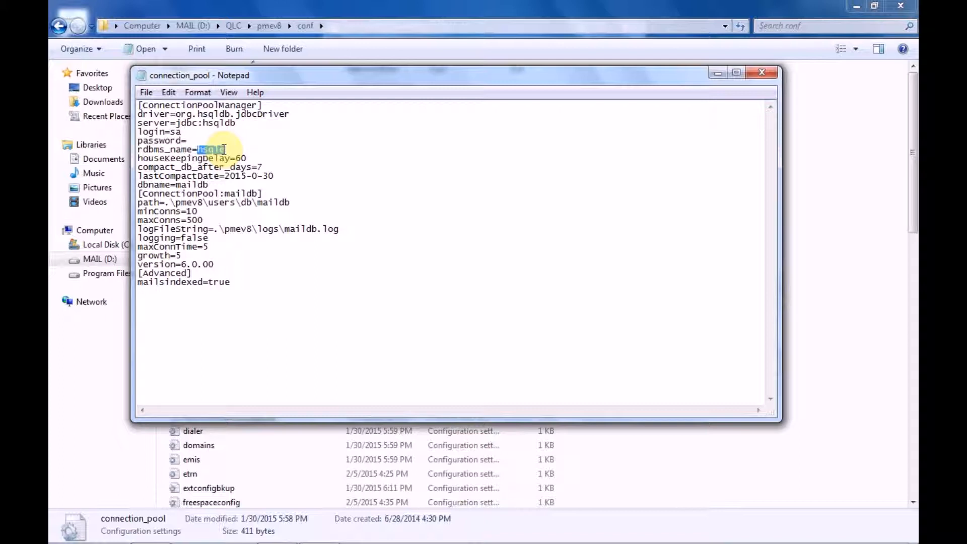
{"action": "left_click", "coordinate": [755, 74]}
Minimize the conf folder window and shut down PostMaster Enterprise.
{"action": "left_click", "coordinate": [858, 6]}
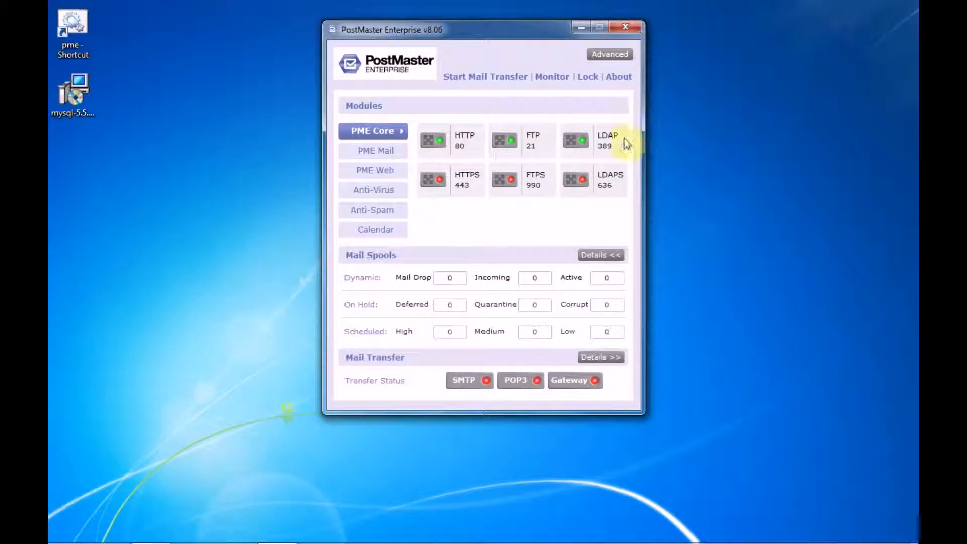
{"action": "left_click", "coordinate": [633, 28]}
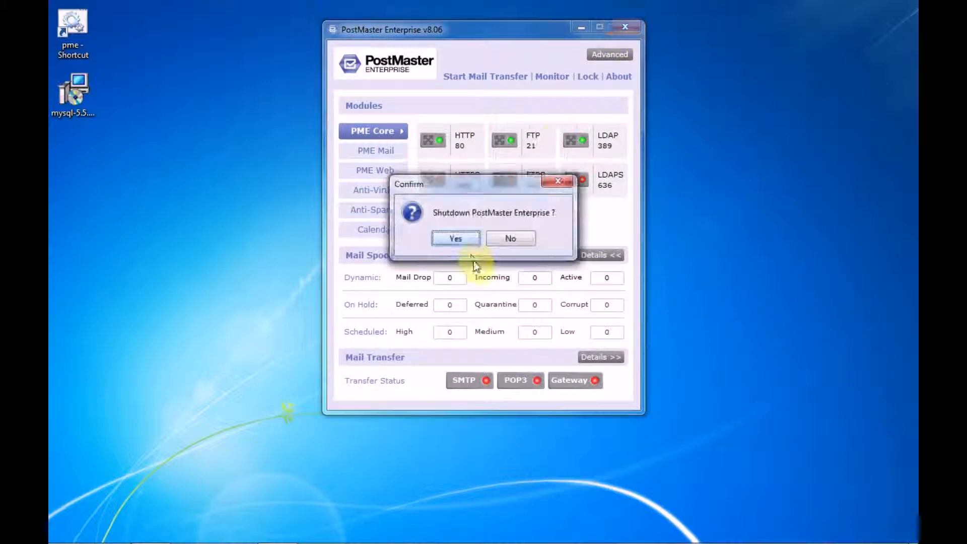
{"action": "left_click", "coordinate": [463, 243]}
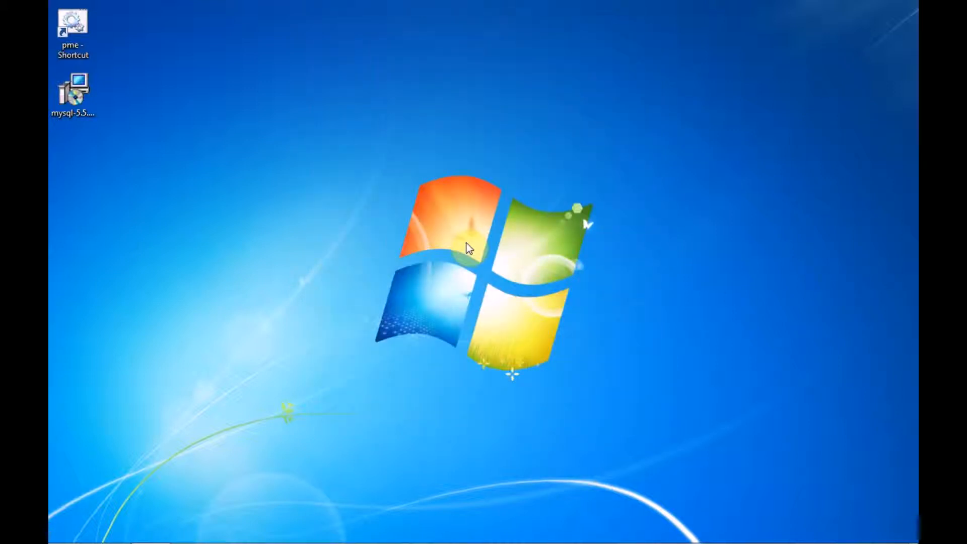
Run the mysql-5.5.41-winx64.msi installer from the desktop, allowing it past the security warning.
{"action": "left_click", "coordinate": [92, 101]}
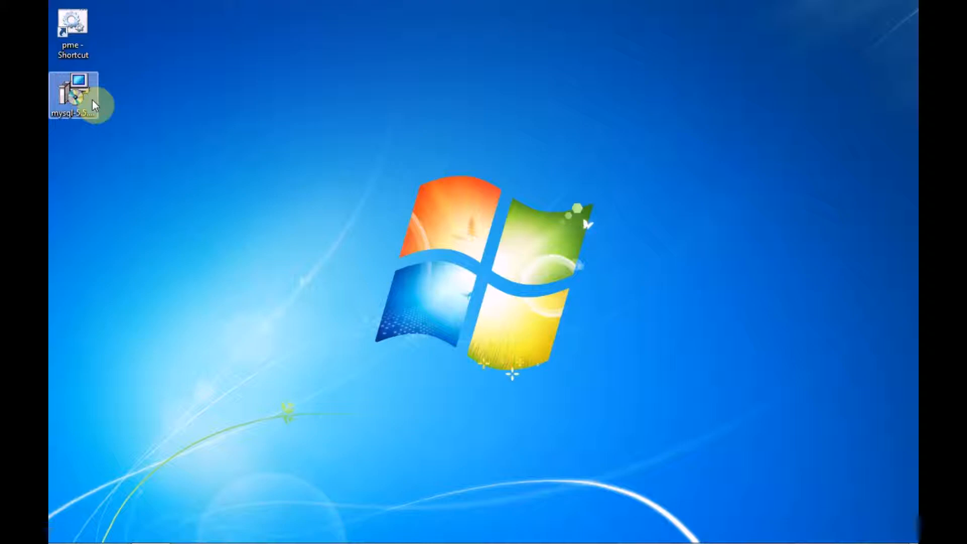
{"action": "left_click", "coordinate": [96, 150]}
{"action": "left_click", "coordinate": [59, 103]}
{"action": "double_click", "coordinate": [64, 102]}
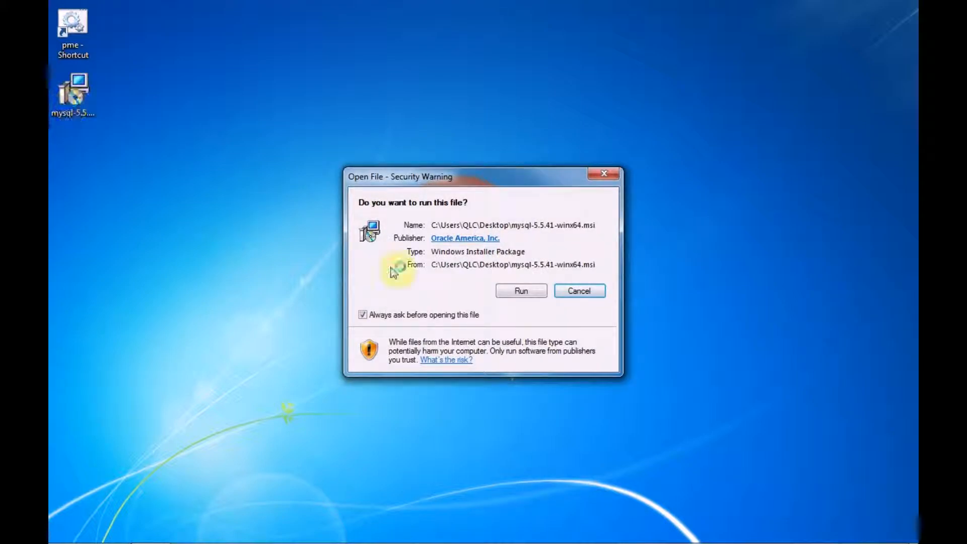
{"action": "left_click", "coordinate": [522, 291]}
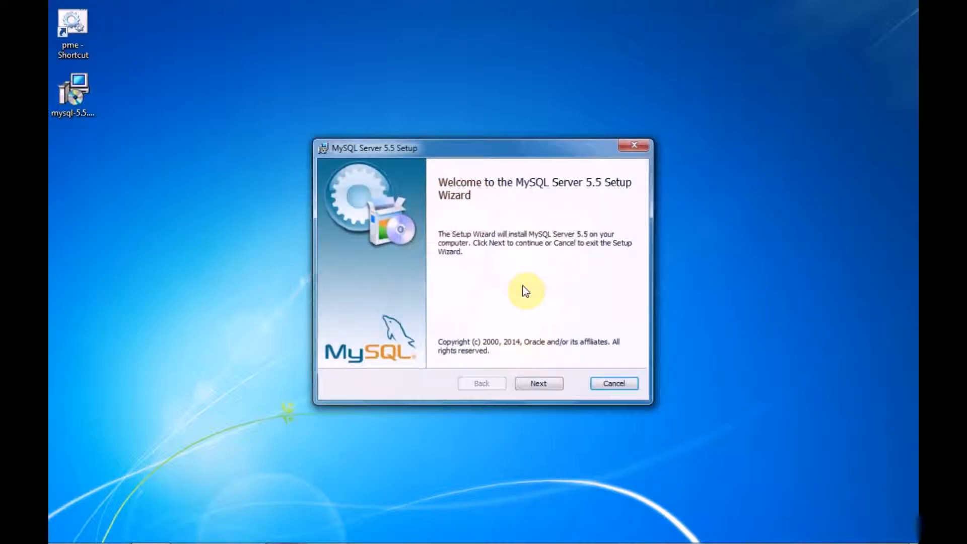
Accept the MySQL Server 5.5 license agreement and start the installation with the Typical setup type.
{"action": "left_click", "coordinate": [534, 386]}
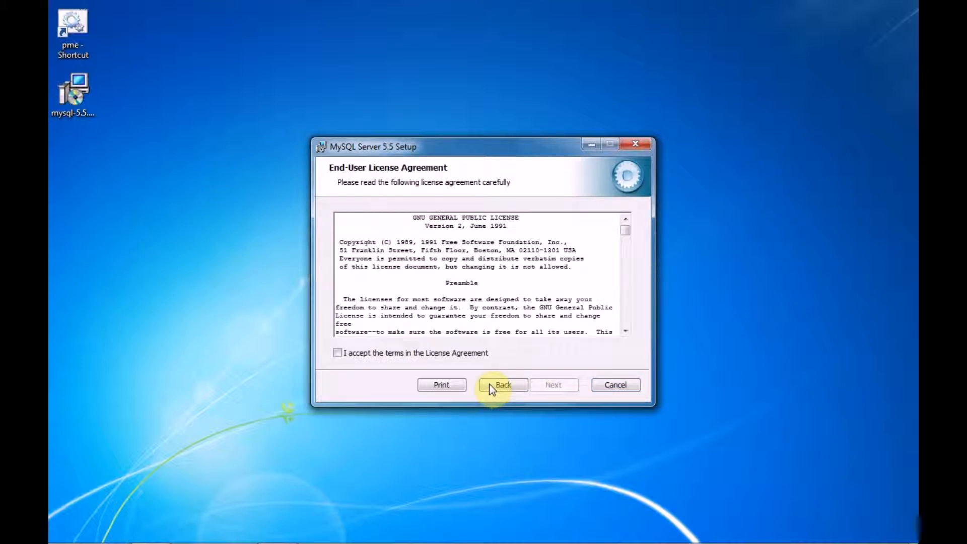
{"action": "left_click", "coordinate": [461, 355]}
{"action": "left_click", "coordinate": [556, 383]}
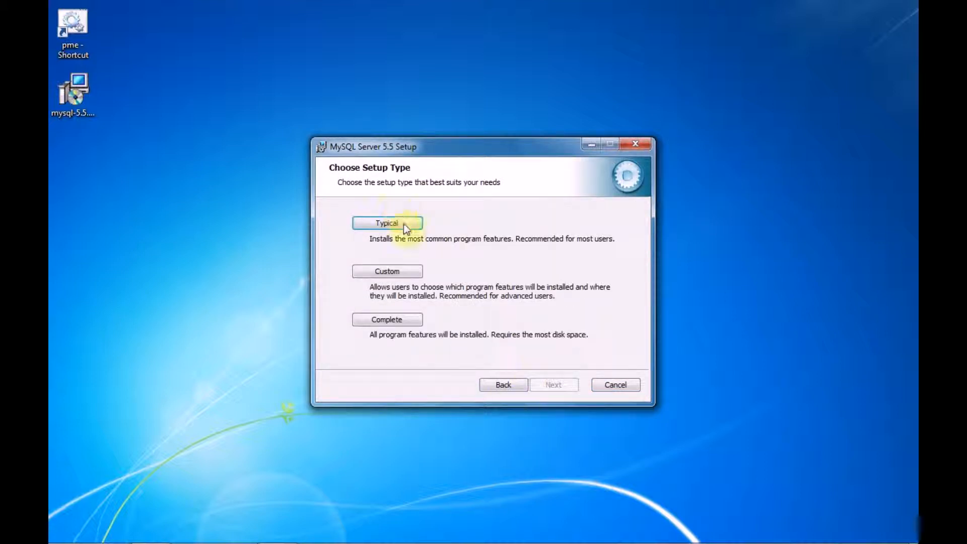
{"action": "left_click", "coordinate": [405, 223]}
{"action": "left_click", "coordinate": [546, 384]}
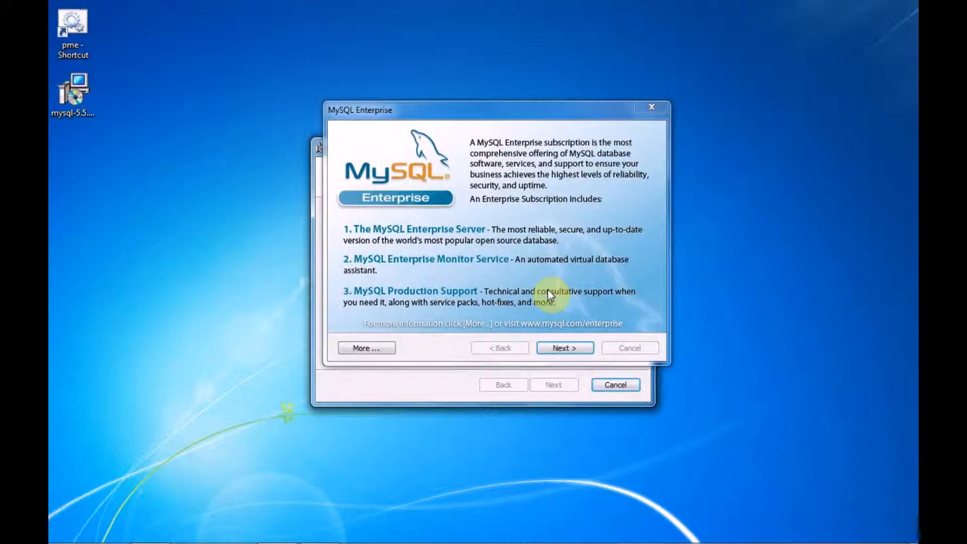
Go through the MySQL Enterprise information pages and finish the setup with the Instance Configuration Wizard set to launch.
{"action": "left_click", "coordinate": [564, 349]}
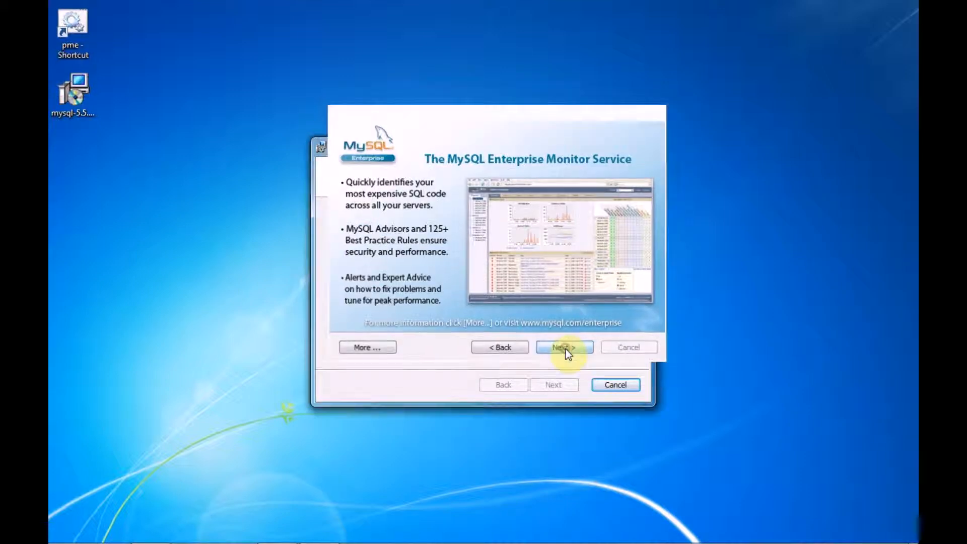
{"action": "left_click", "coordinate": [564, 347]}
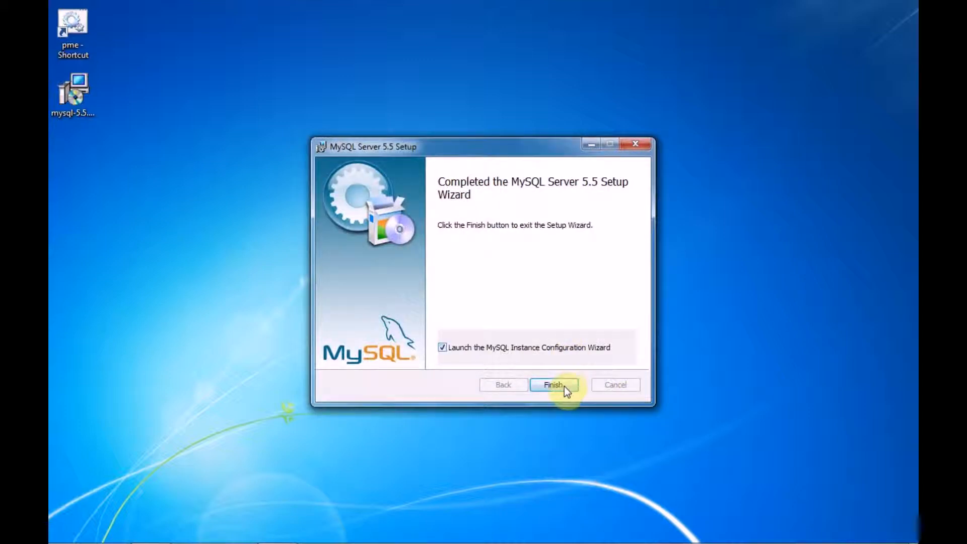
{"action": "left_click", "coordinate": [564, 385]}
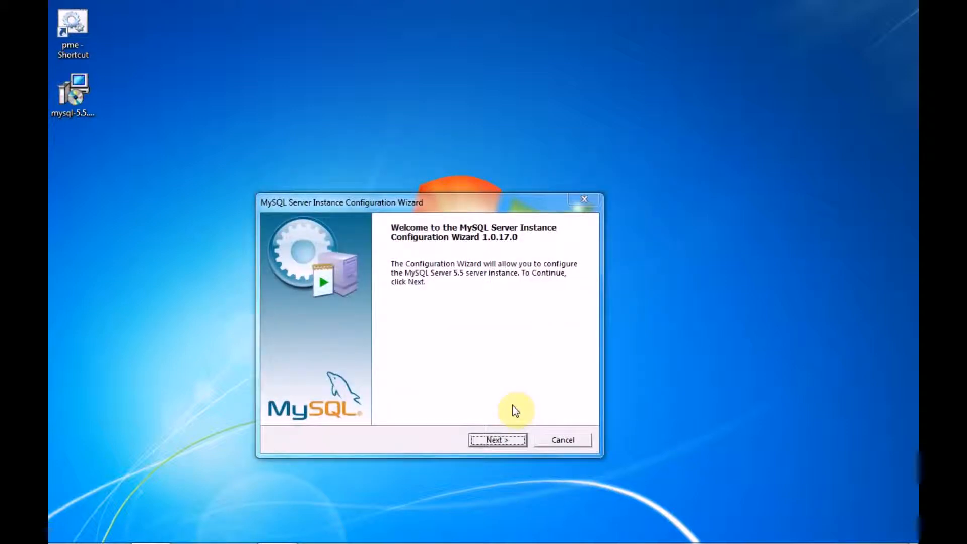
Choose Standard Configuration and install the server as a Windows service named MySQL5.
{"action": "left_click", "coordinate": [505, 439]}
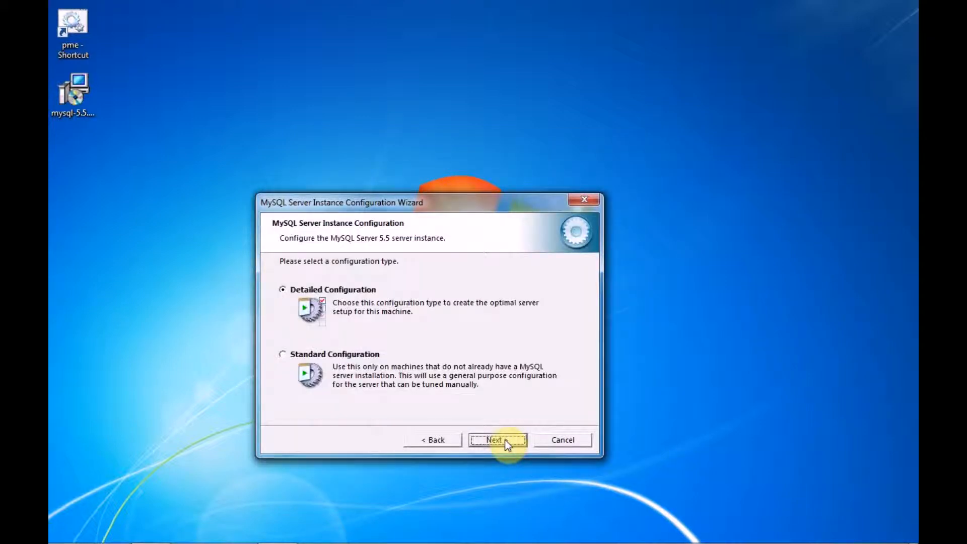
{"action": "left_click", "coordinate": [294, 358]}
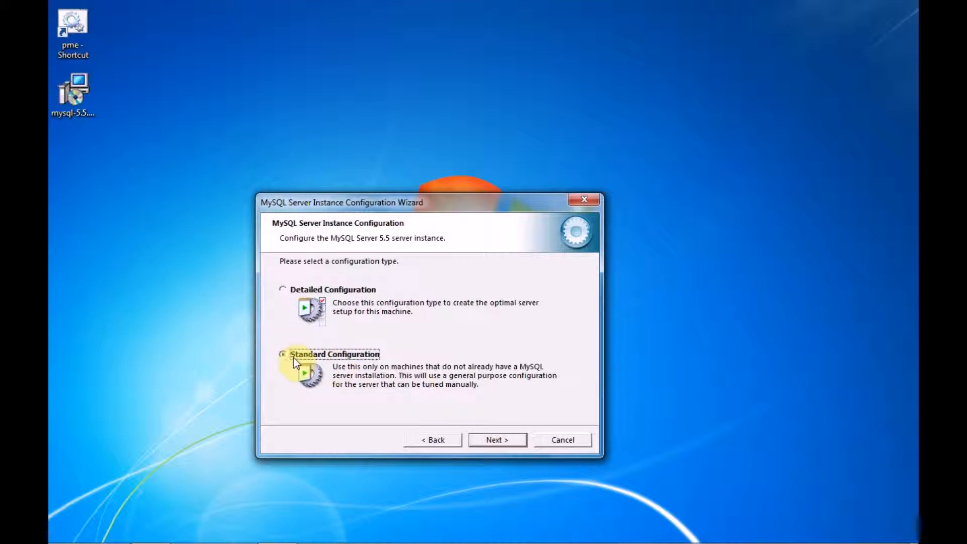
{"action": "left_click", "coordinate": [491, 443]}
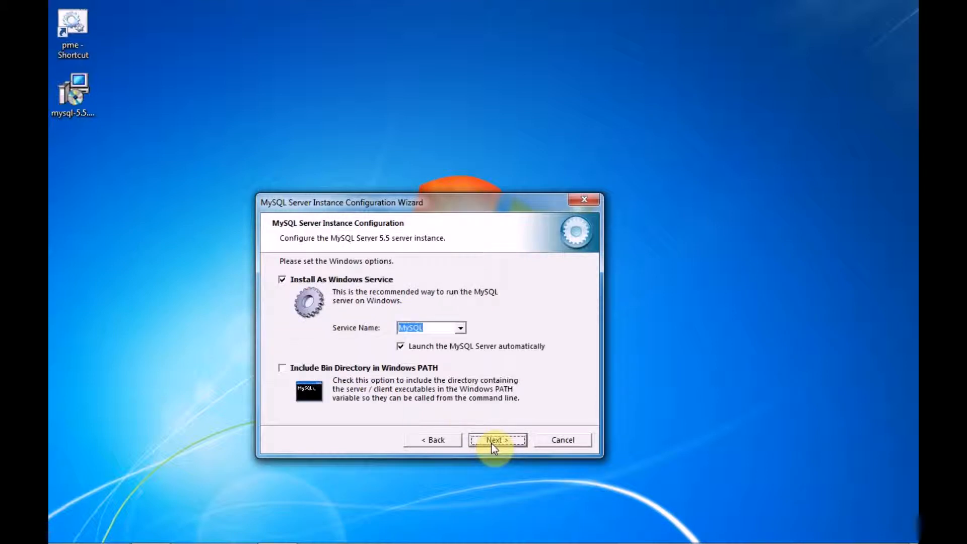
{"action": "left_click", "coordinate": [460, 328]}
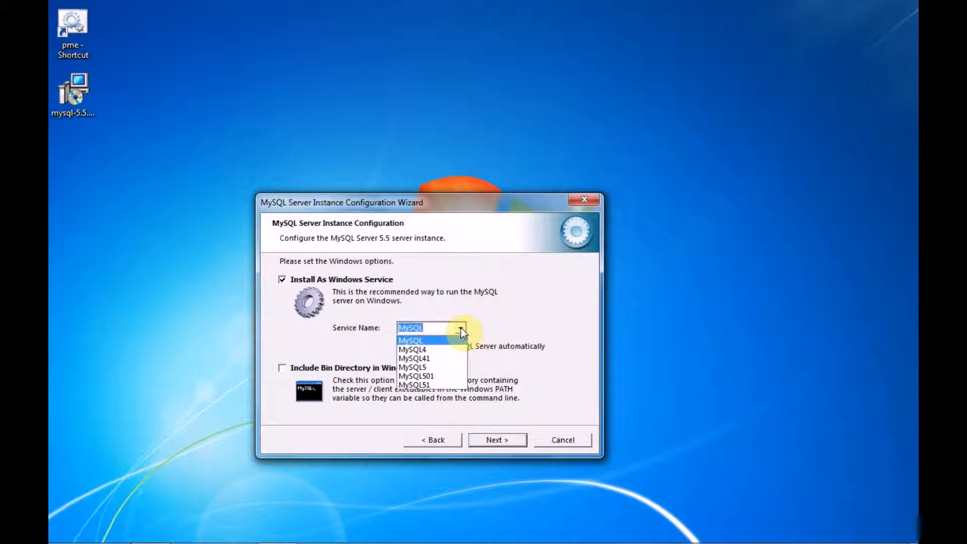
{"action": "left_click", "coordinate": [460, 371]}
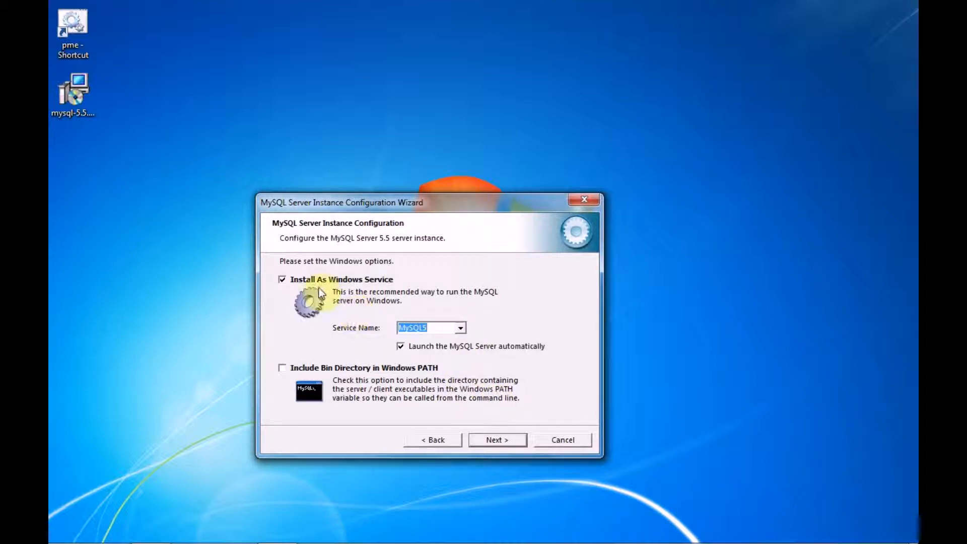
{"action": "left_click", "coordinate": [512, 436]}
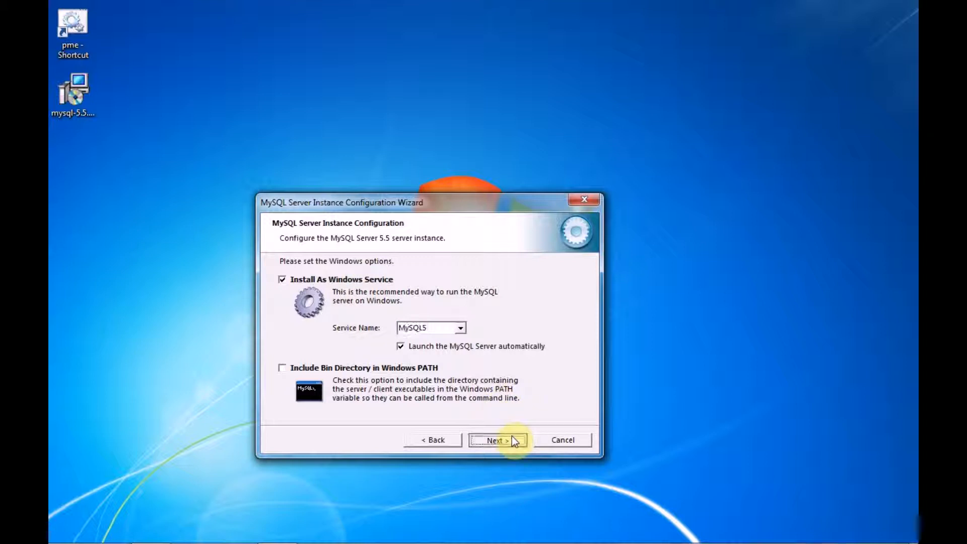
Enter and confirm the new root password, and enable root access from remote machines.
{"action": "left_click", "coordinate": [451, 298]}
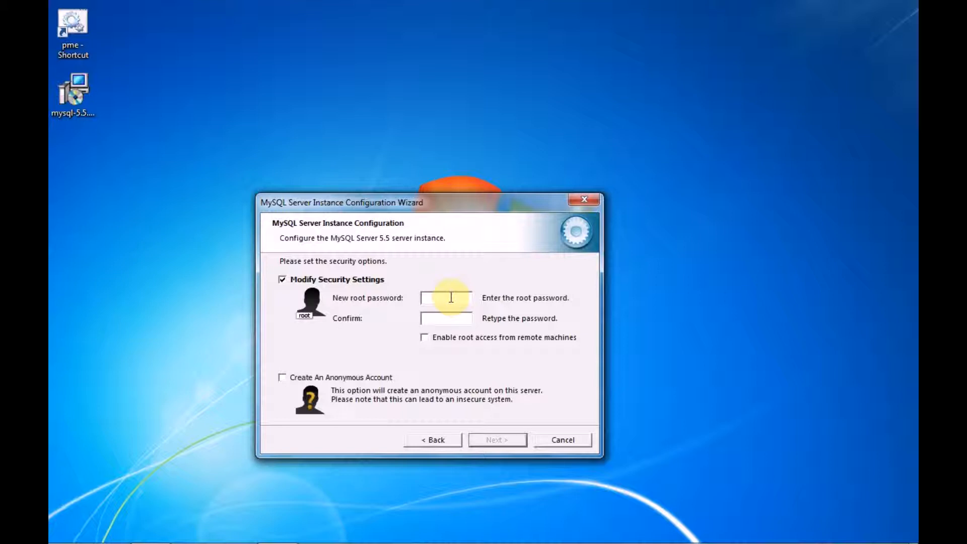
{"action": "type", "text": "root"}
{"action": "left_click", "coordinate": [455, 324]}
{"action": "type", "text": "root"}
{"action": "left_click", "coordinate": [422, 340]}
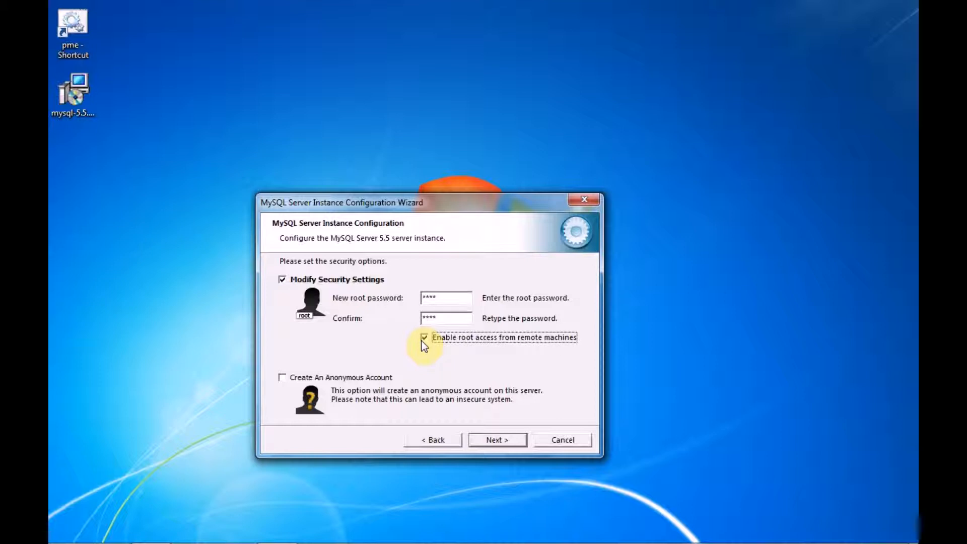
Execute the MySQL server instance configuration and finish the wizard.
{"action": "left_click", "coordinate": [503, 440]}
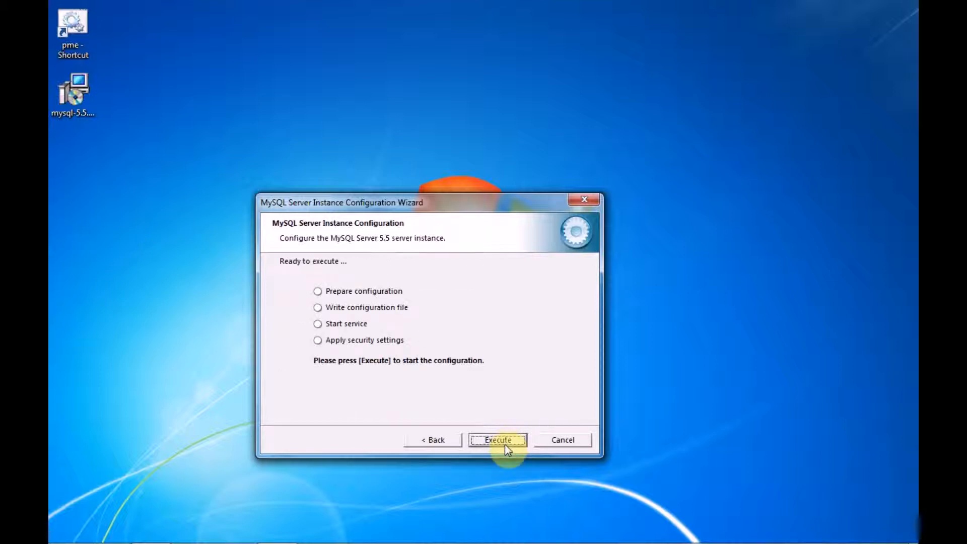
{"action": "left_click", "coordinate": [506, 445]}
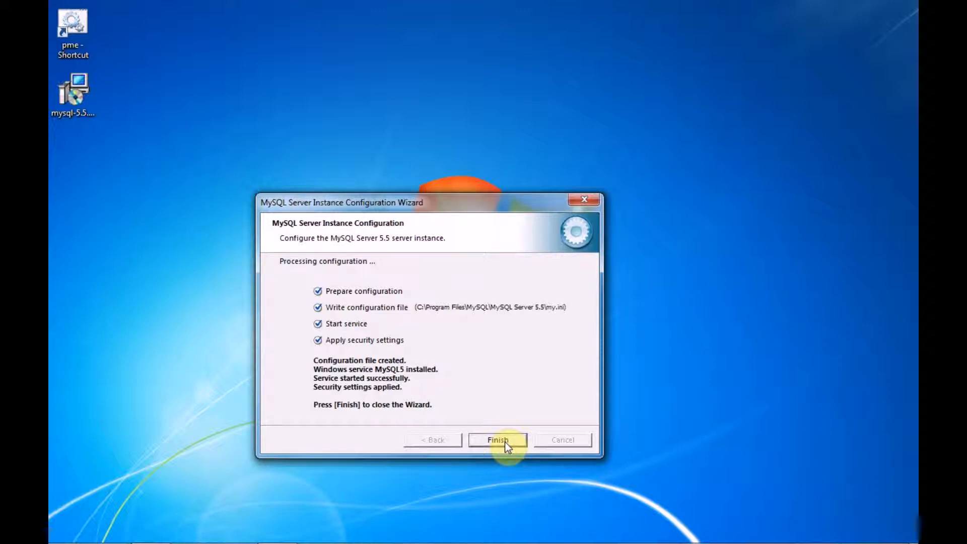
{"action": "left_click", "coordinate": [505, 442]}
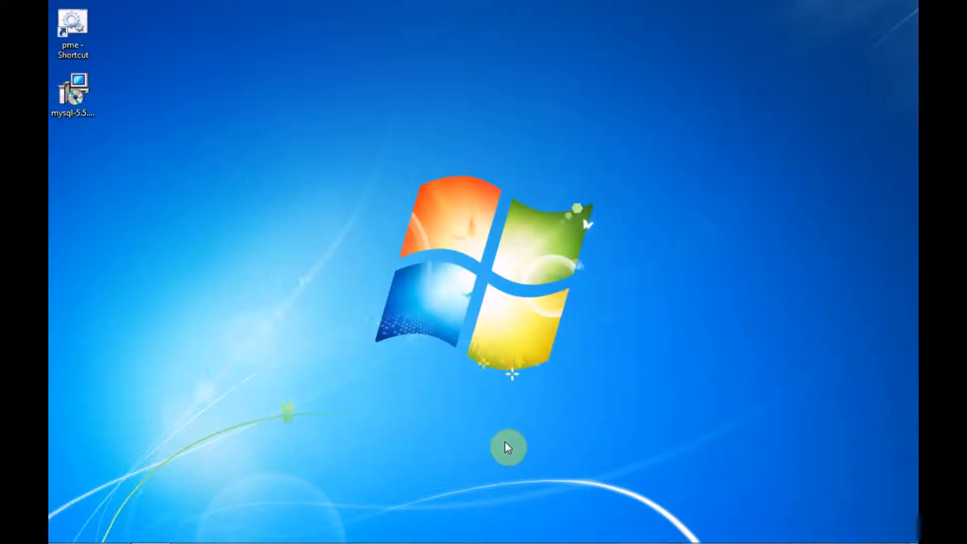
Open the MySQL 5.5 Command Line Client and log in with the root password.
{"action": "mouse_move", "coordinate": [448, 541]}
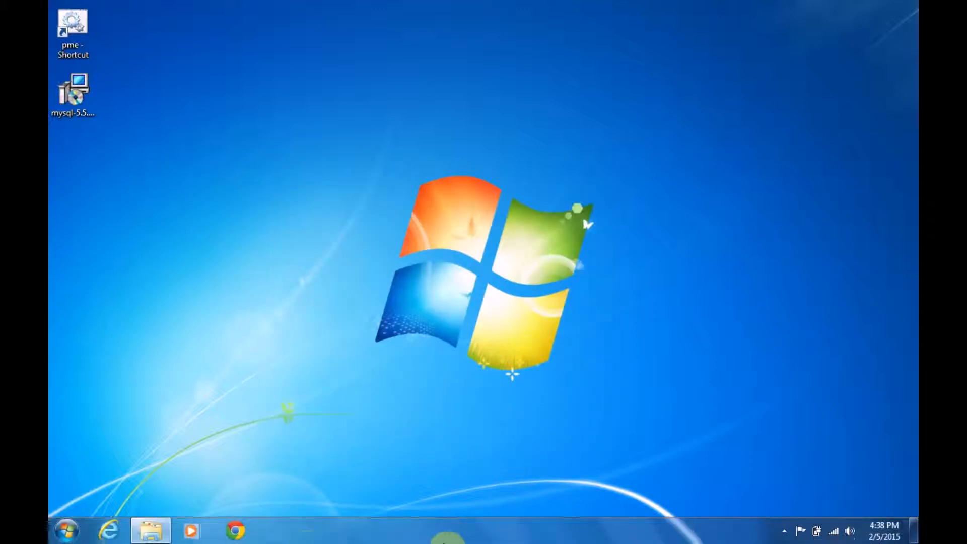
{"action": "left_click", "coordinate": [71, 534]}
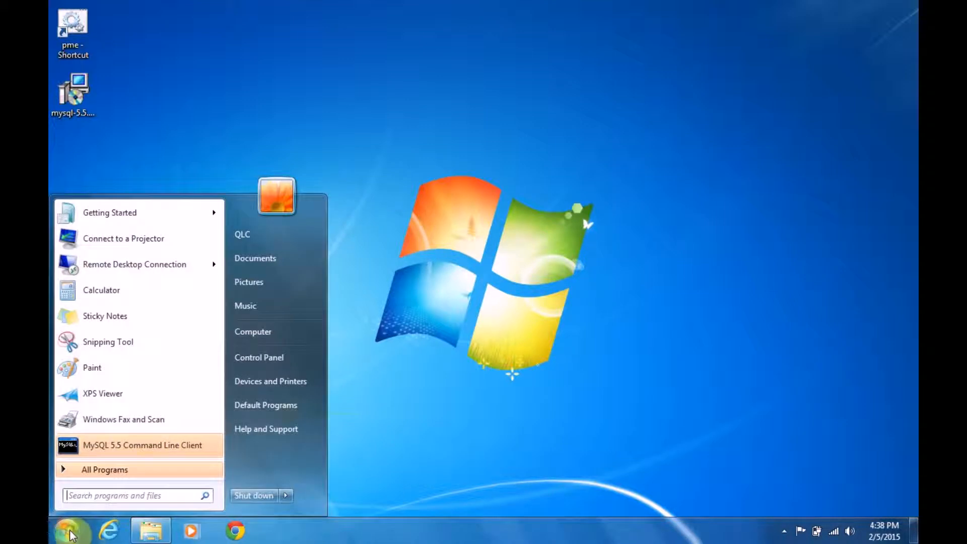
{"action": "left_click", "coordinate": [152, 447]}
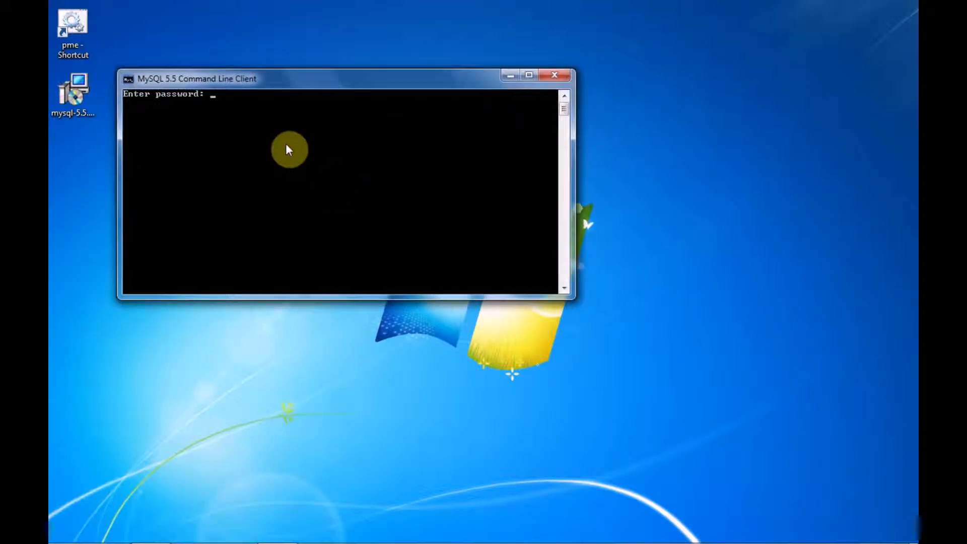
{"action": "type", "text": "****"}
{"action": "key", "text": "Return"}
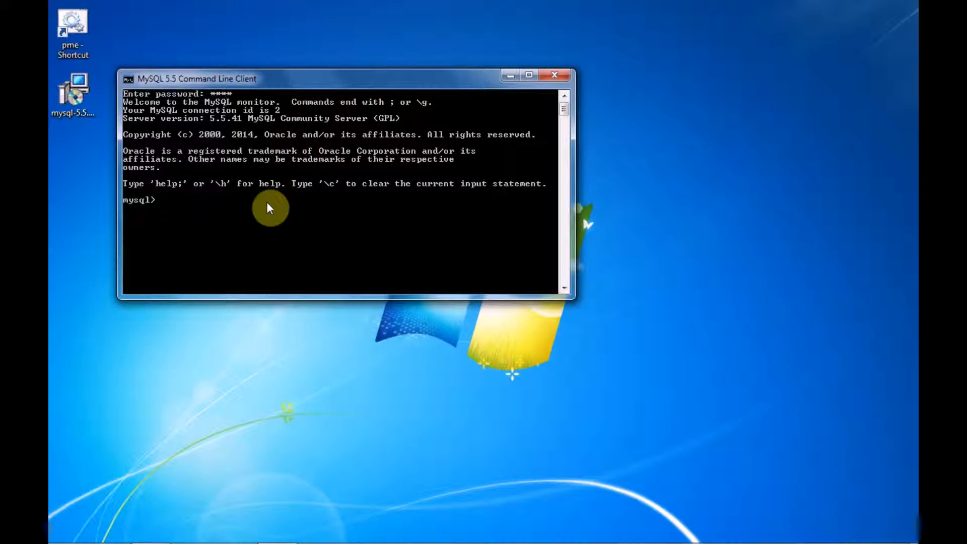
Create a database named maildb with the command "create database maildb;".
{"action": "type", "text": "create database mail"}
{"action": "type", "text": "db;"}
{"action": "key", "text": "Return"}
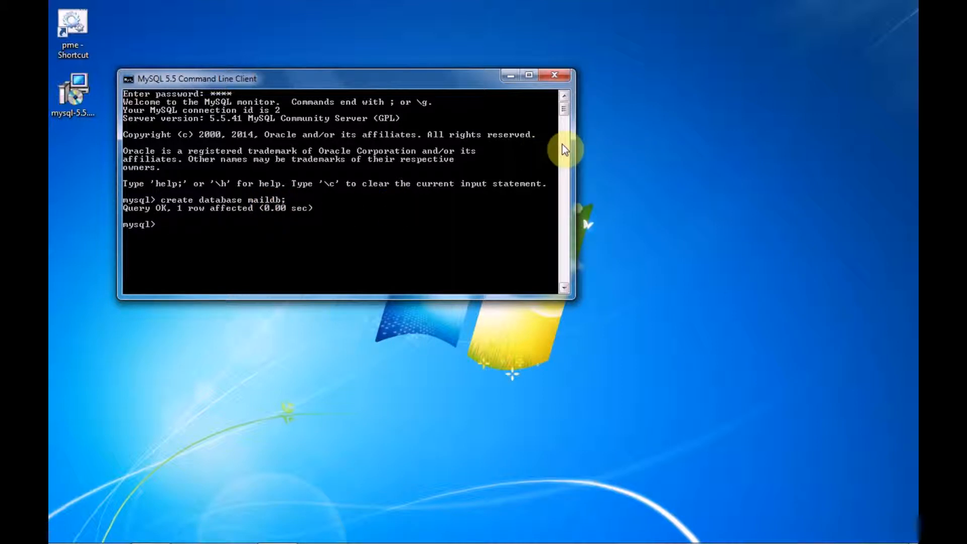
Close the MySQL command line client and open the Windows Services console.
{"action": "left_click", "coordinate": [553, 74]}
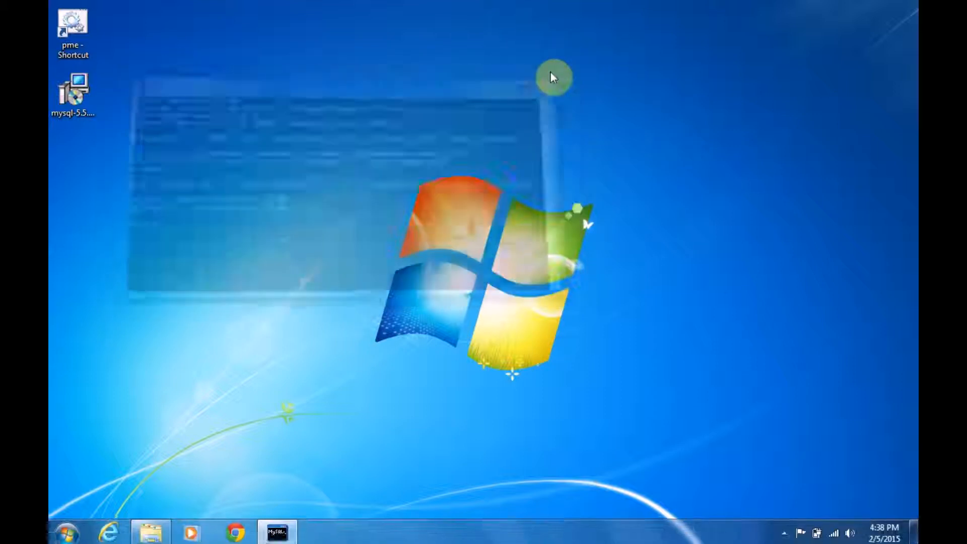
{"action": "left_click", "coordinate": [66, 530]}
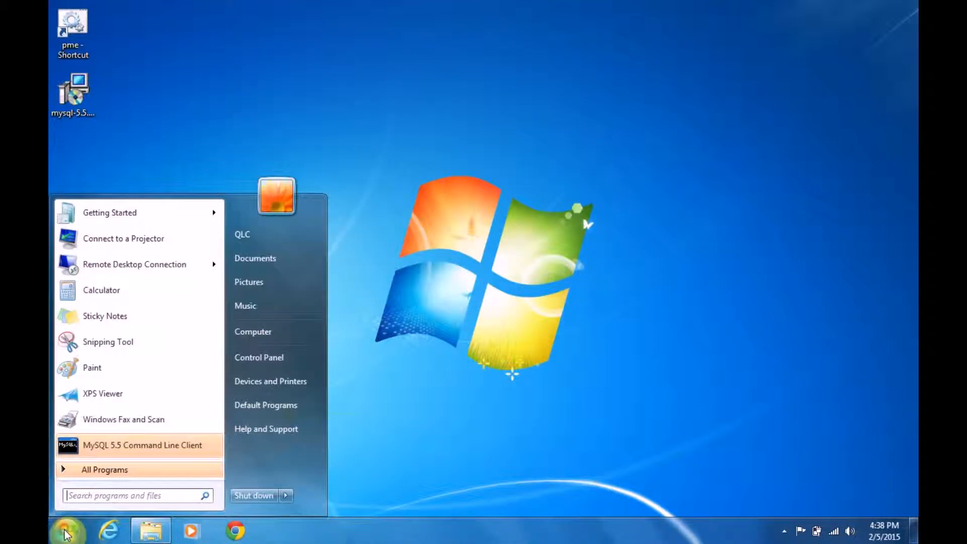
{"action": "type", "text": "services"}
{"action": "key", "text": "Return"}
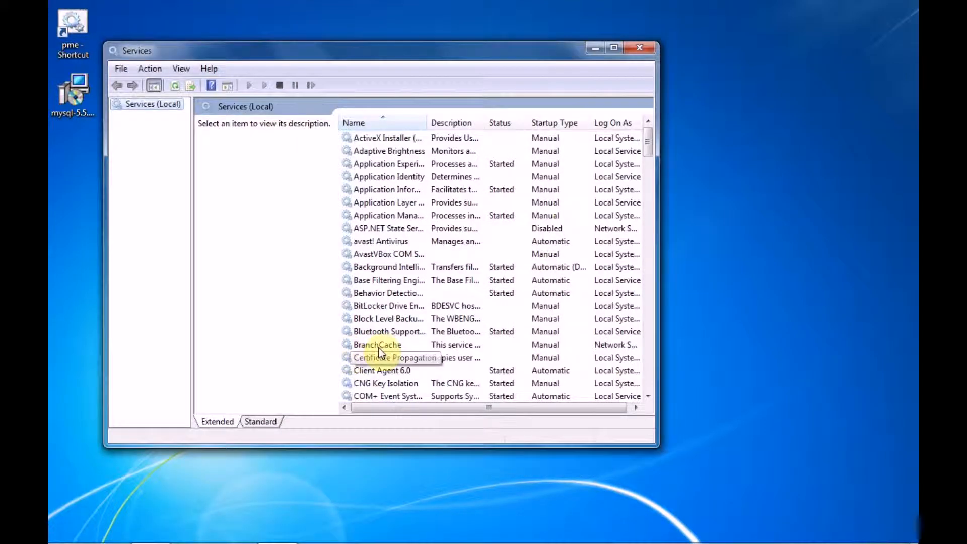
Check the properties of the MySQL5 service, including its executable path and startup type, and close the Services console.
{"action": "left_click", "coordinate": [379, 348]}
{"action": "key", "text": "m"}
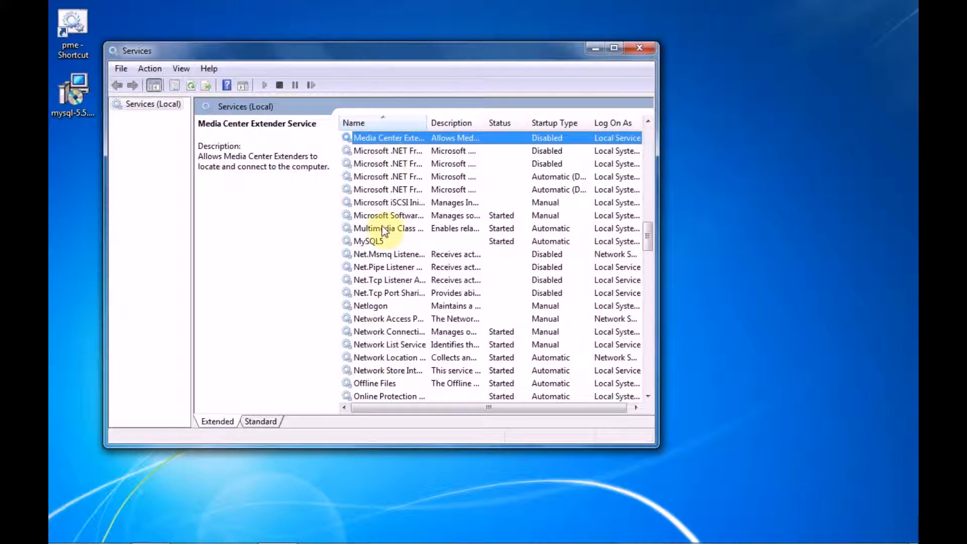
{"action": "left_click", "coordinate": [381, 241]}
{"action": "right_click", "coordinate": [382, 242]}
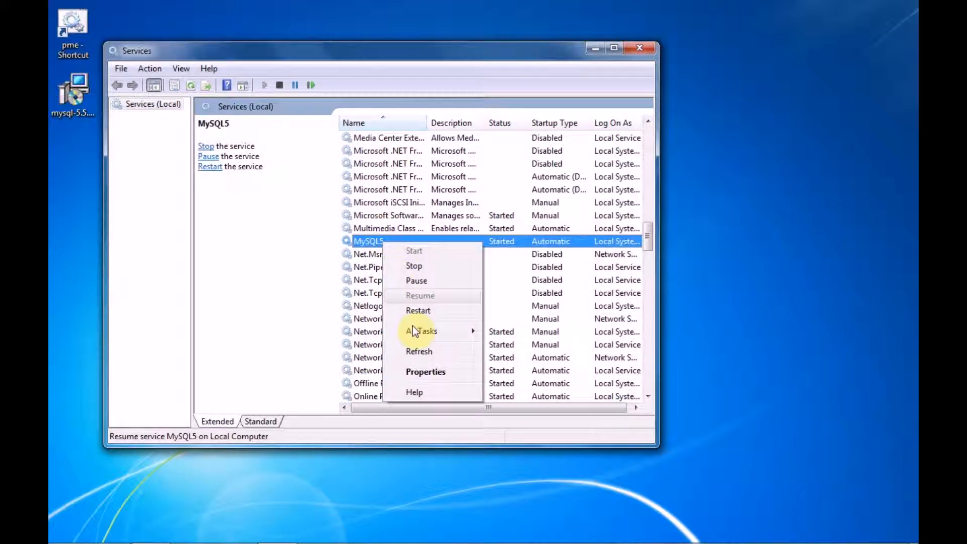
{"action": "left_click", "coordinate": [431, 372]}
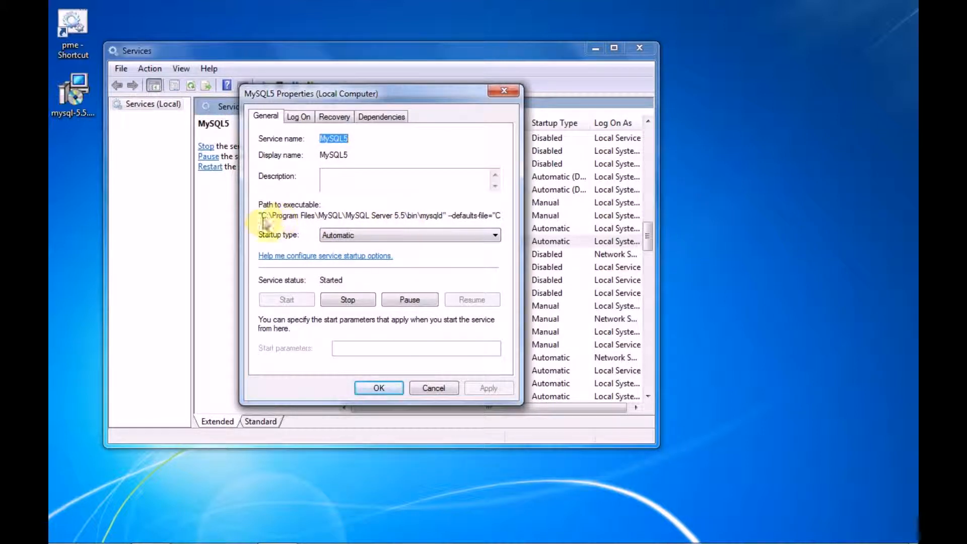
{"action": "left_click", "coordinate": [436, 388]}
{"action": "left_click", "coordinate": [640, 45]}
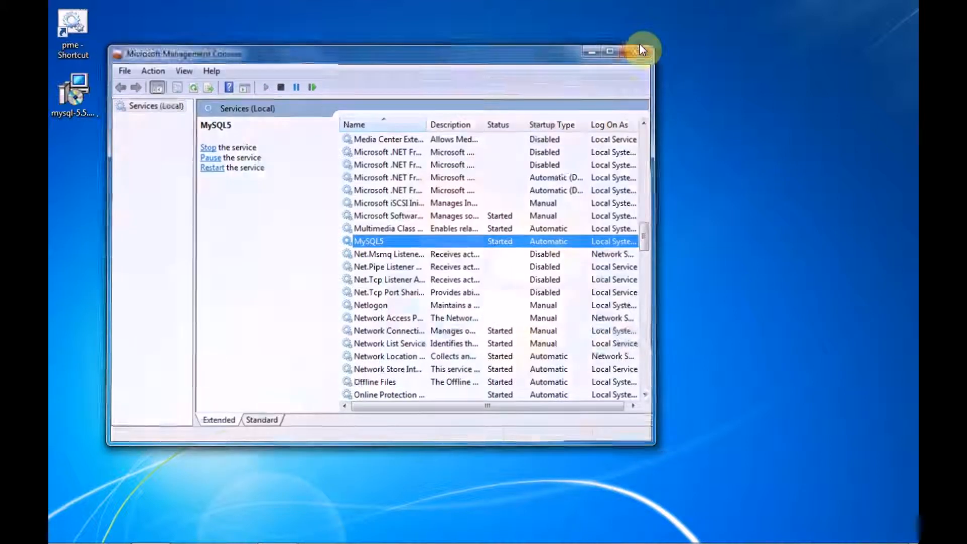
Browse to the MySQL data folder at C:\ProgramData\MySQL\MySQL Server 5.5\data.
{"action": "left_click", "coordinate": [66, 530]}
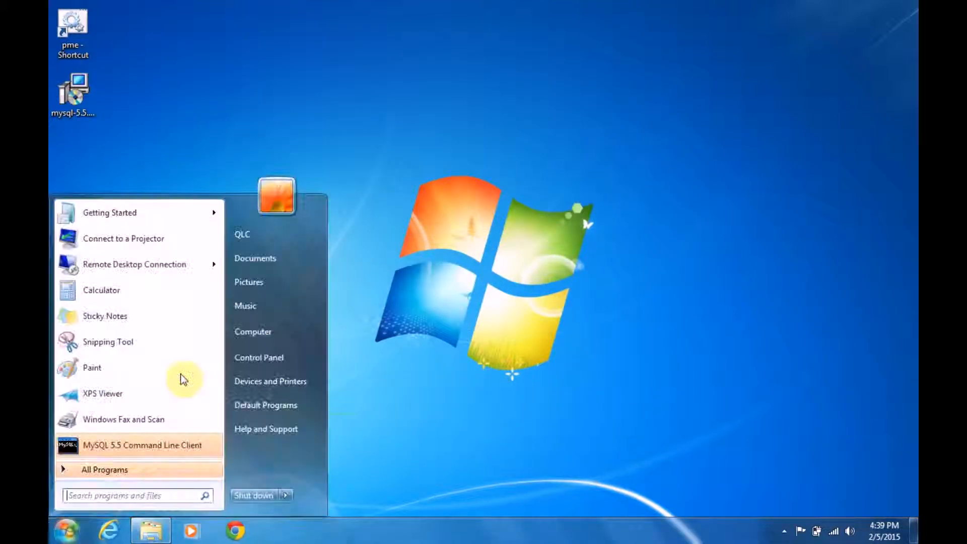
{"action": "left_click", "coordinate": [252, 332]}
{"action": "double_click", "coordinate": [250, 107]}
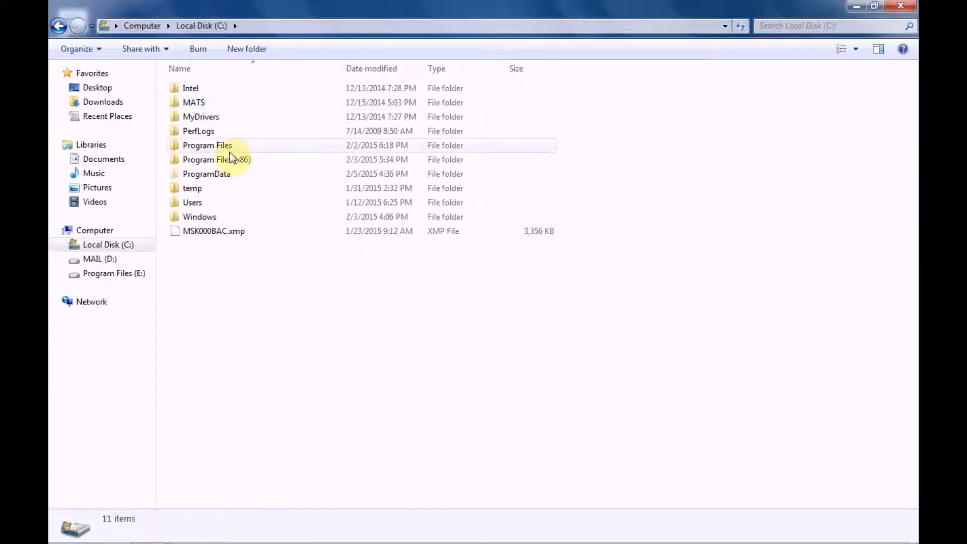
{"action": "double_click", "coordinate": [235, 176]}
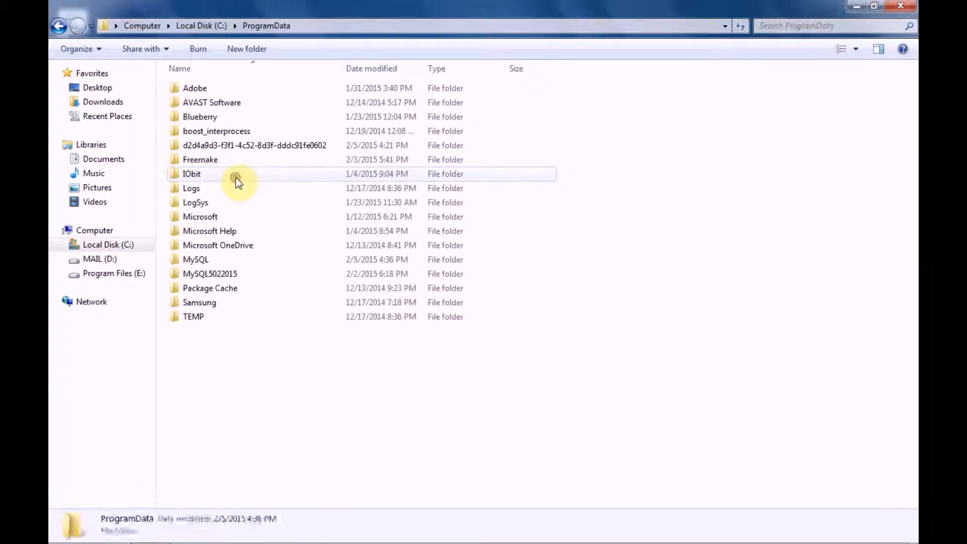
{"action": "double_click", "coordinate": [238, 261]}
{"action": "left_click", "coordinate": [219, 87]}
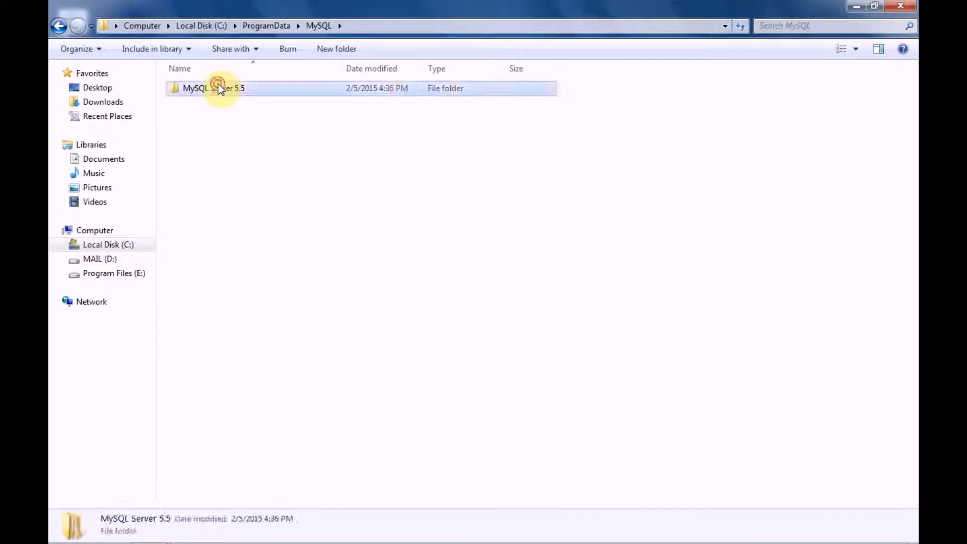
{"action": "double_click", "coordinate": [219, 86]}
{"action": "double_click", "coordinate": [218, 89]}
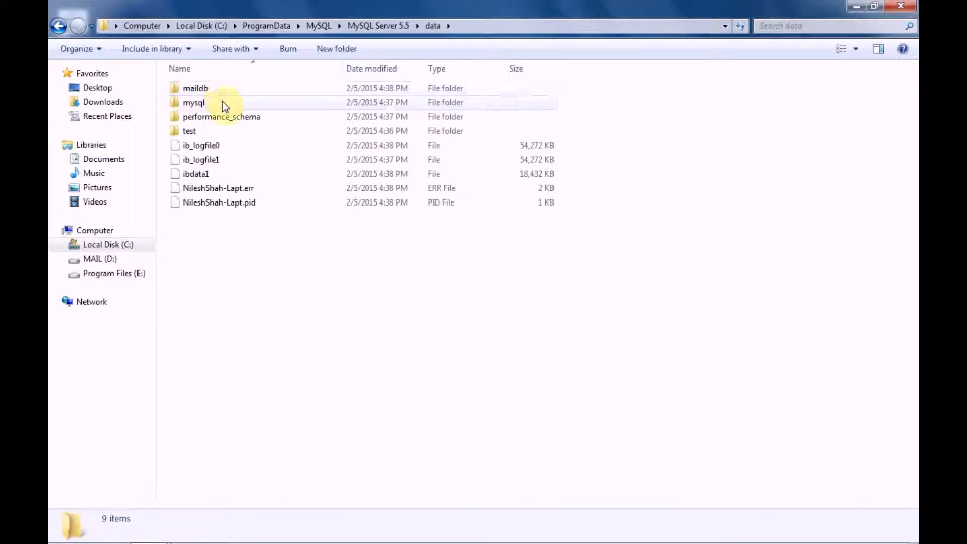
Inspect the contents of the mysql and maildb database folders, and close the folder window.
{"action": "double_click", "coordinate": [223, 104]}
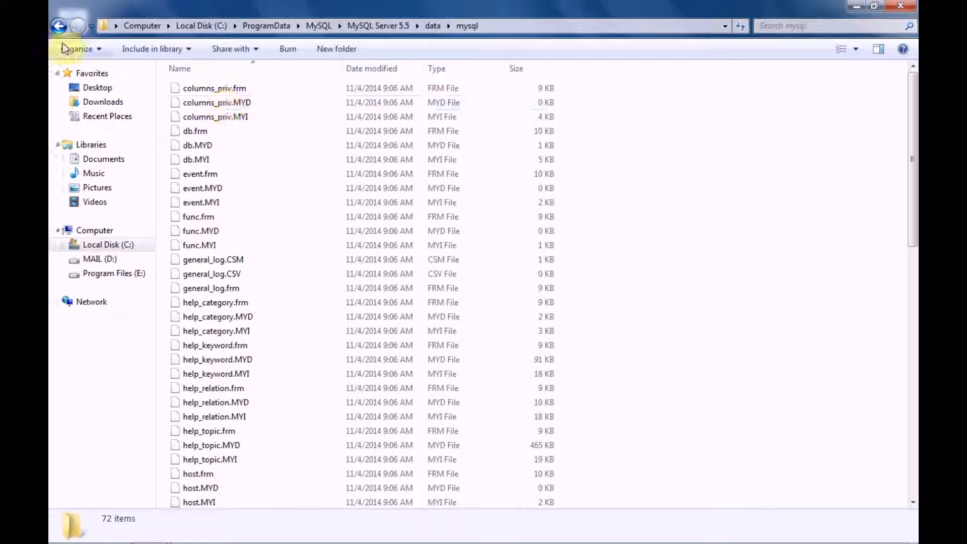
{"action": "left_click", "coordinate": [57, 26]}
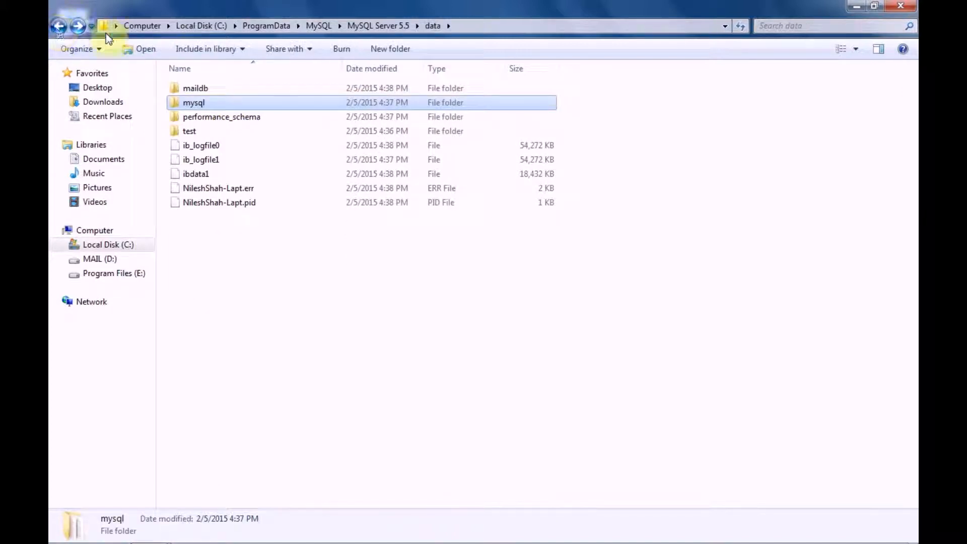
{"action": "double_click", "coordinate": [179, 89]}
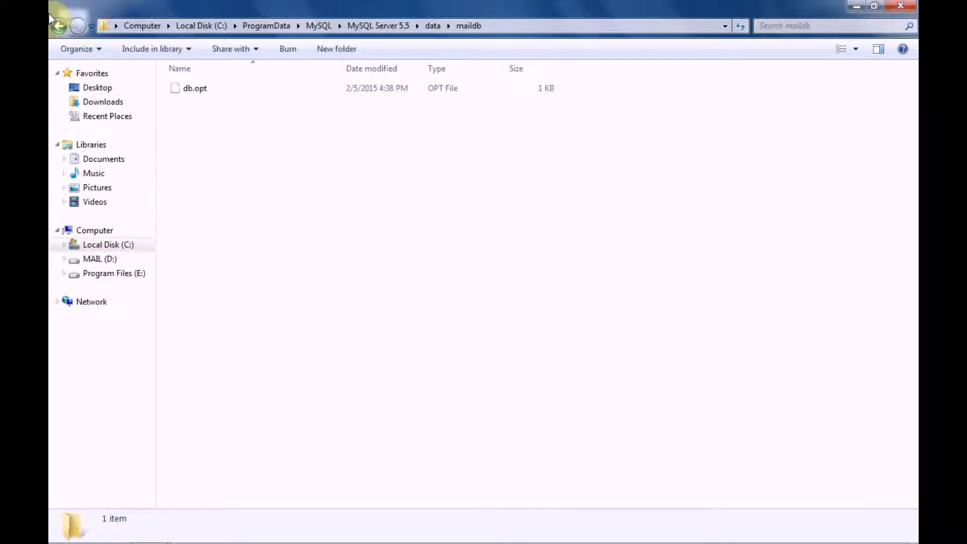
{"action": "left_click", "coordinate": [58, 26]}
{"action": "left_click", "coordinate": [59, 27]}
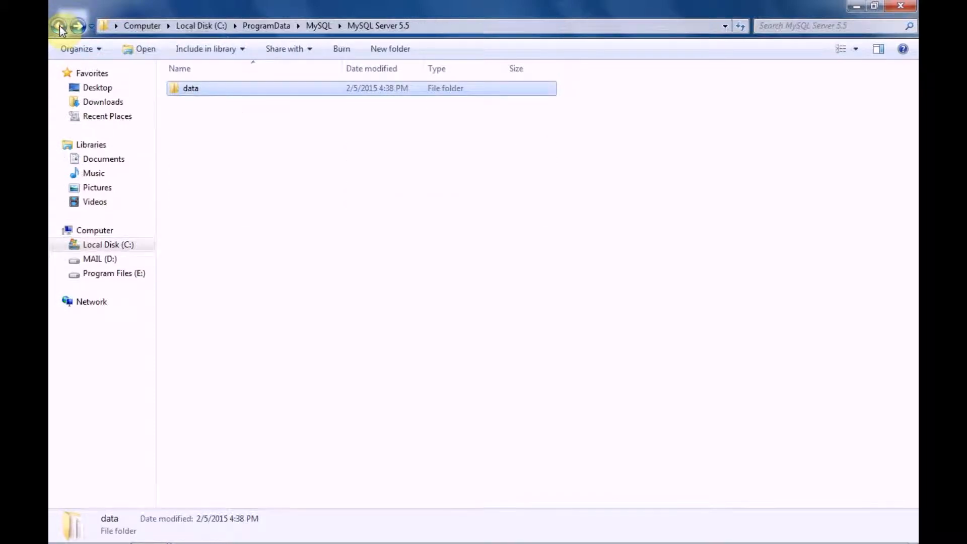
{"action": "left_click", "coordinate": [901, 6]}
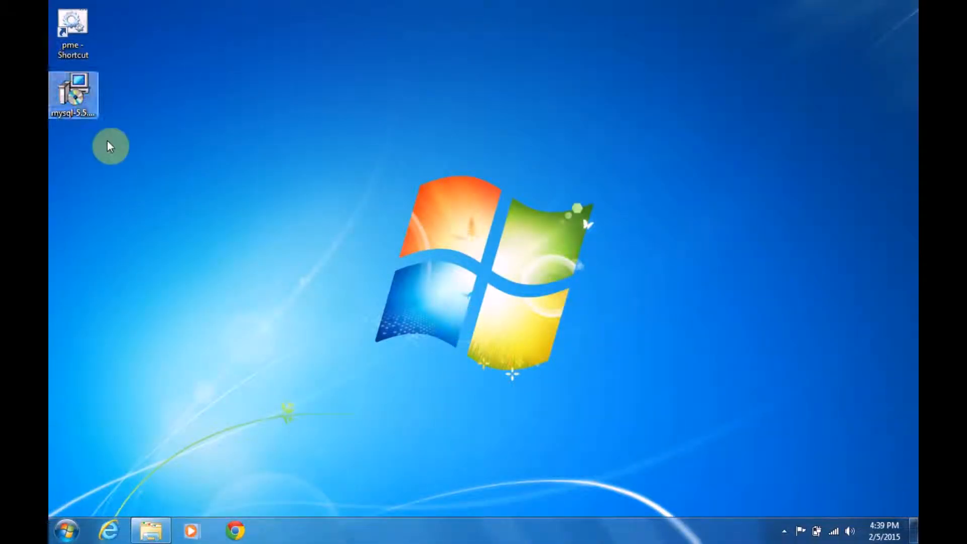
Return to the open pmev8 conf folder window and open the databackup folder at D:\QLC\pmev8\databackup.
{"action": "left_click", "coordinate": [147, 537]}
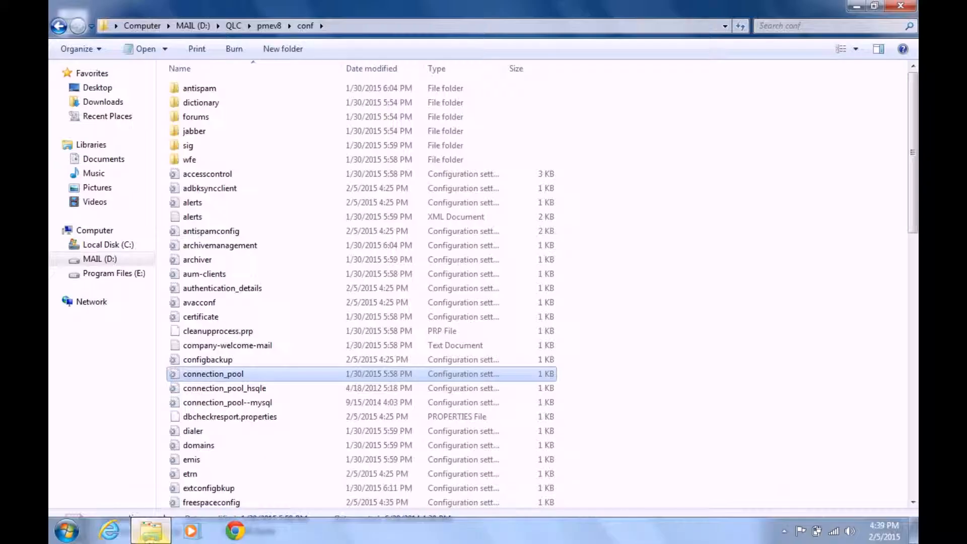
{"action": "left_click", "coordinate": [58, 26]}
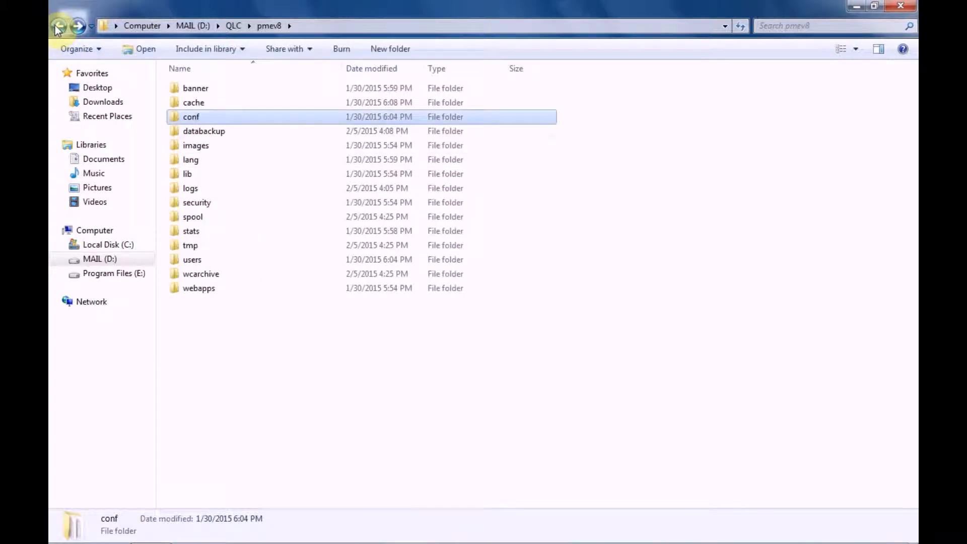
{"action": "double_click", "coordinate": [221, 131]}
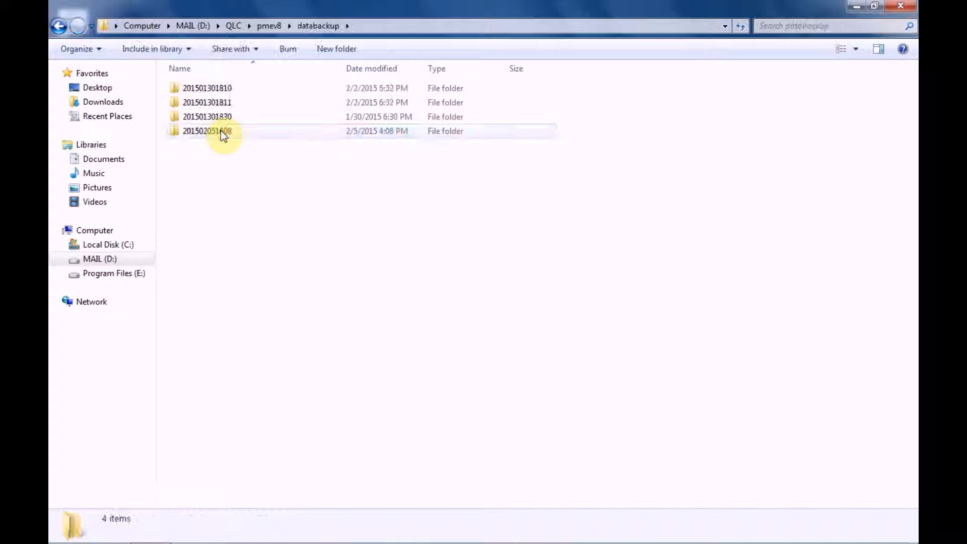
{"action": "left_click", "coordinate": [228, 91]}
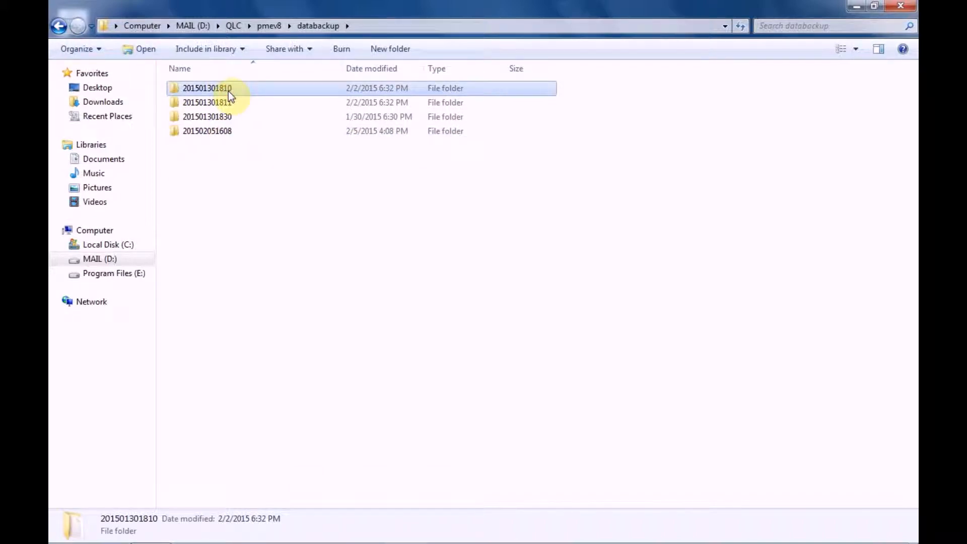
{"action": "left_click", "coordinate": [231, 101], "text": "ctrl"}
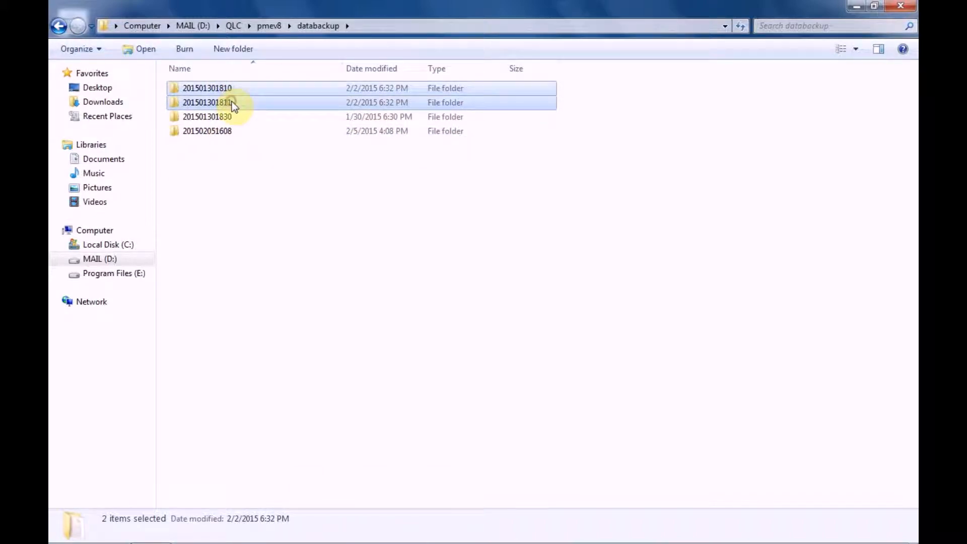
{"action": "left_click", "coordinate": [231, 116]}
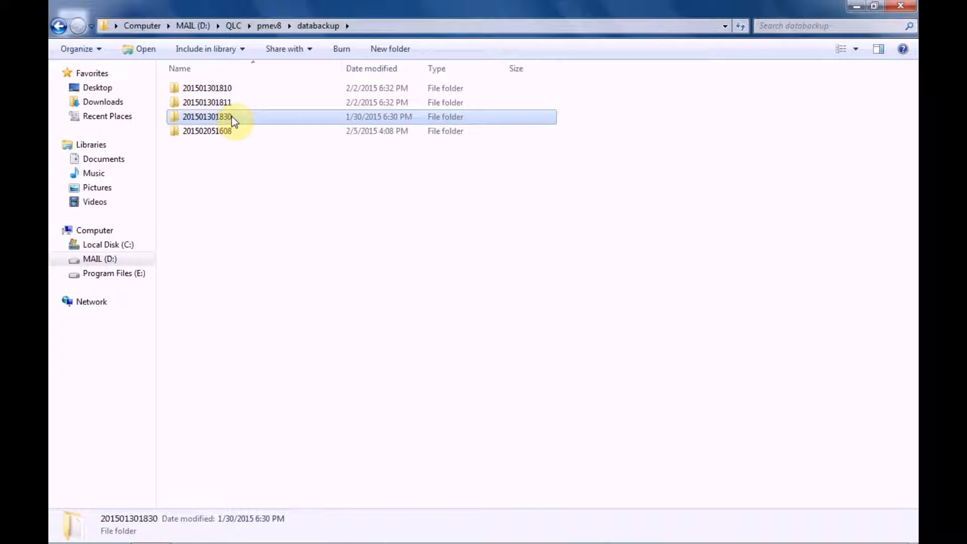
{"action": "left_click", "coordinate": [226, 106], "text": "ctrl"}
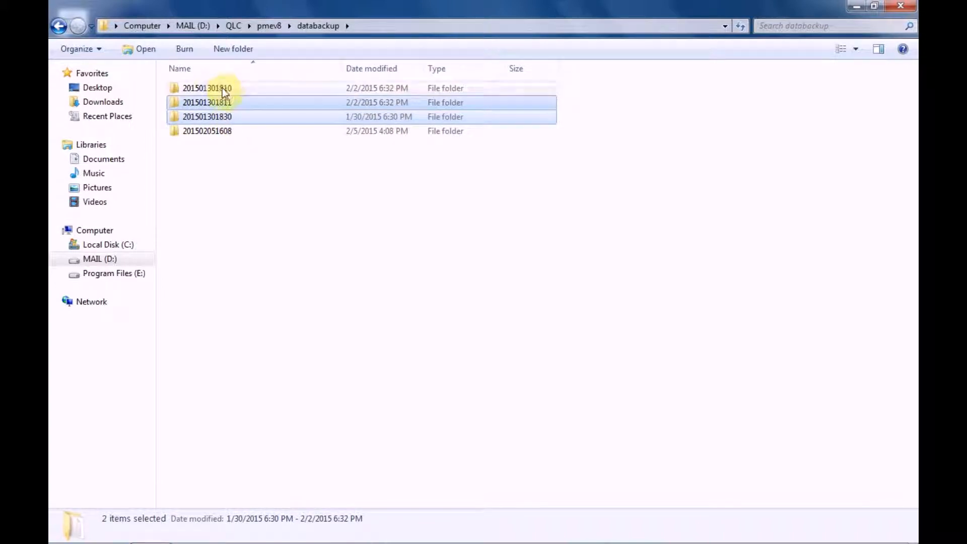
{"action": "left_click", "coordinate": [222, 87]}
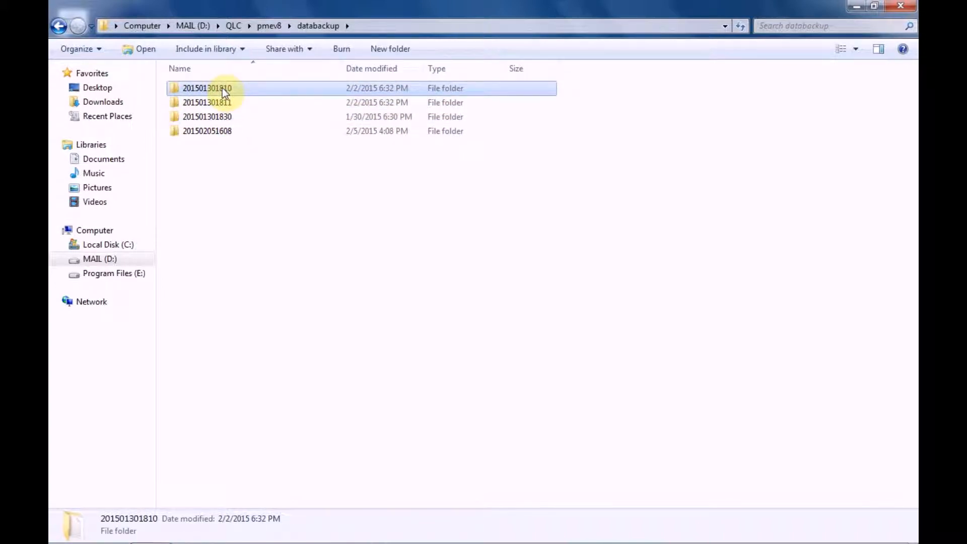
{"action": "left_click", "coordinate": [225, 101], "text": "ctrl"}
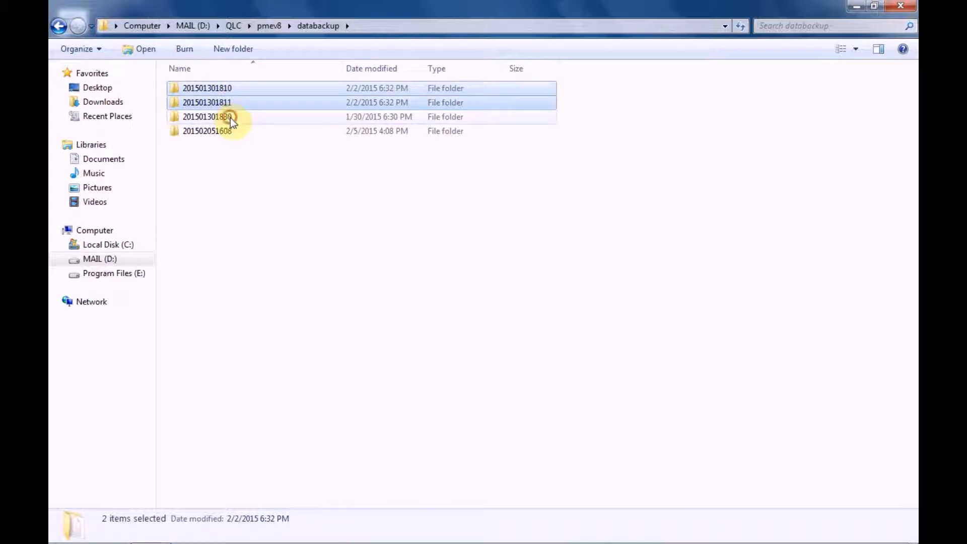
{"action": "left_click", "coordinate": [231, 117], "text": "ctrl"}
{"action": "right_click", "coordinate": [230, 117]}
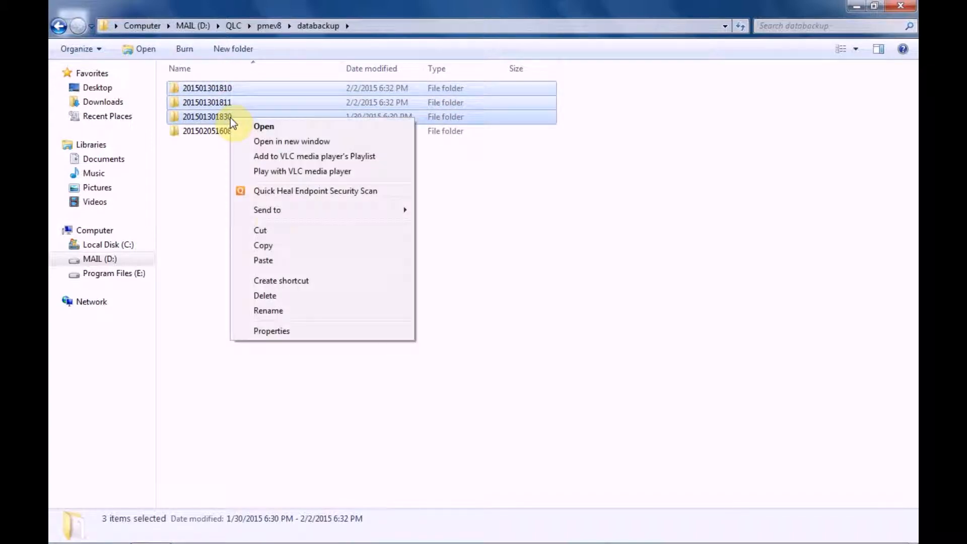
{"action": "left_click", "coordinate": [271, 233]}
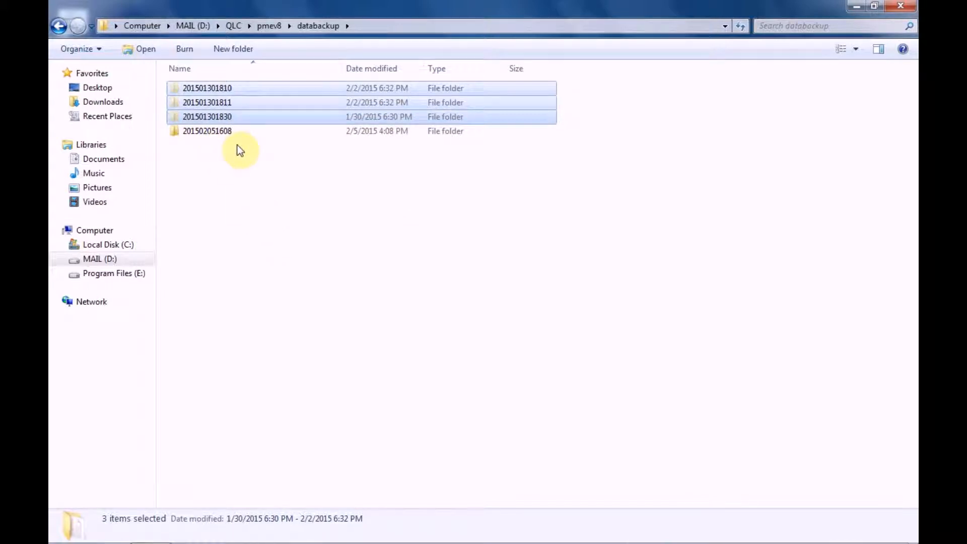
{"action": "left_click", "coordinate": [225, 132]}
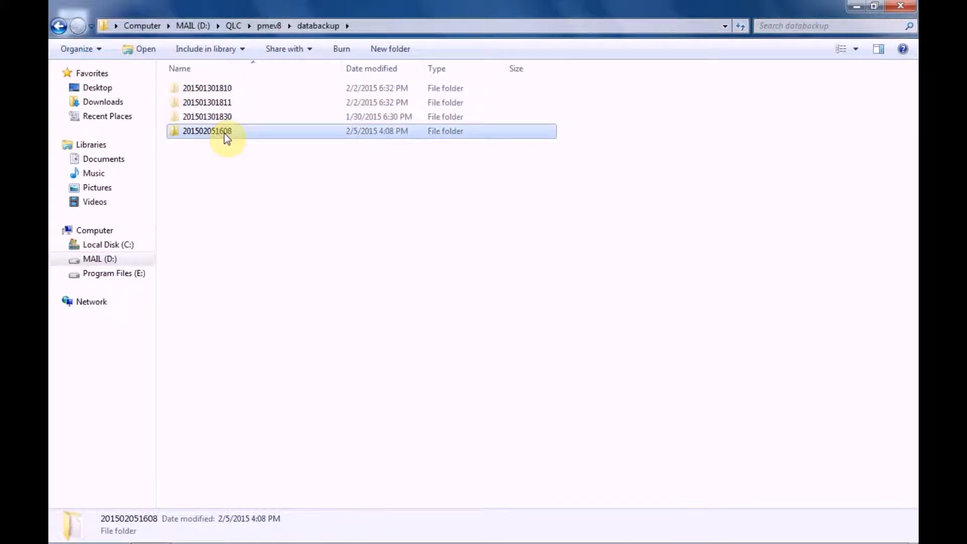
{"action": "left_click", "coordinate": [856, 6]}
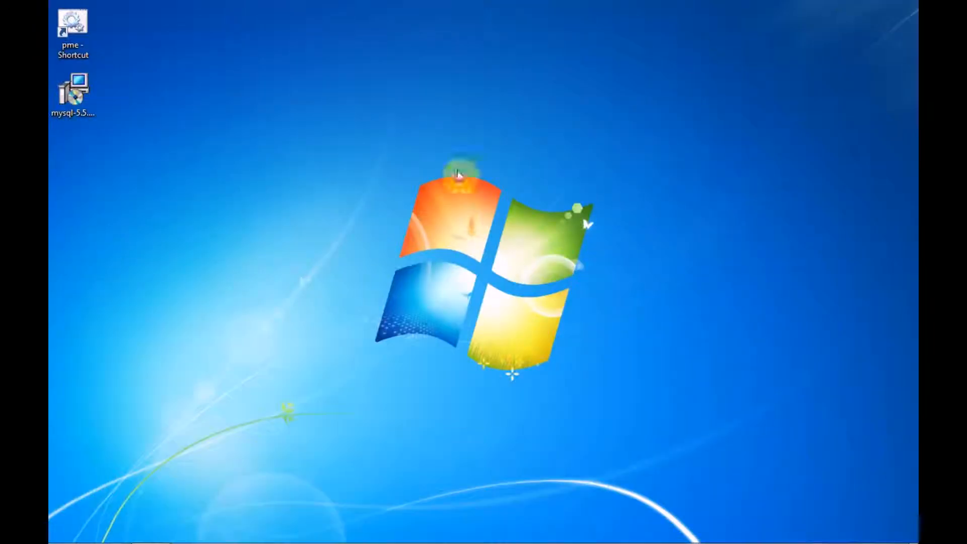
{"action": "right_click", "coordinate": [199, 203]}
{"action": "left_click", "coordinate": [228, 262]}
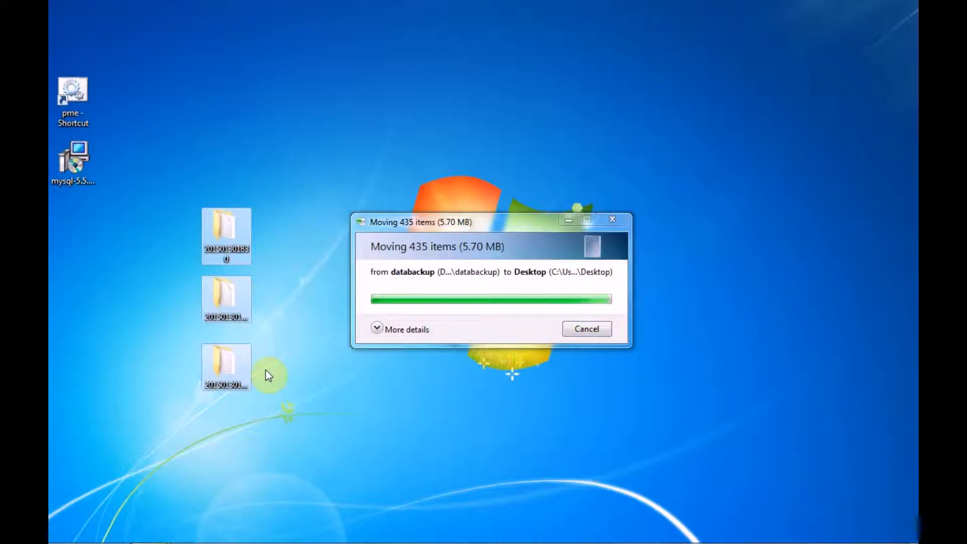
{"action": "left_click", "coordinate": [151, 531]}
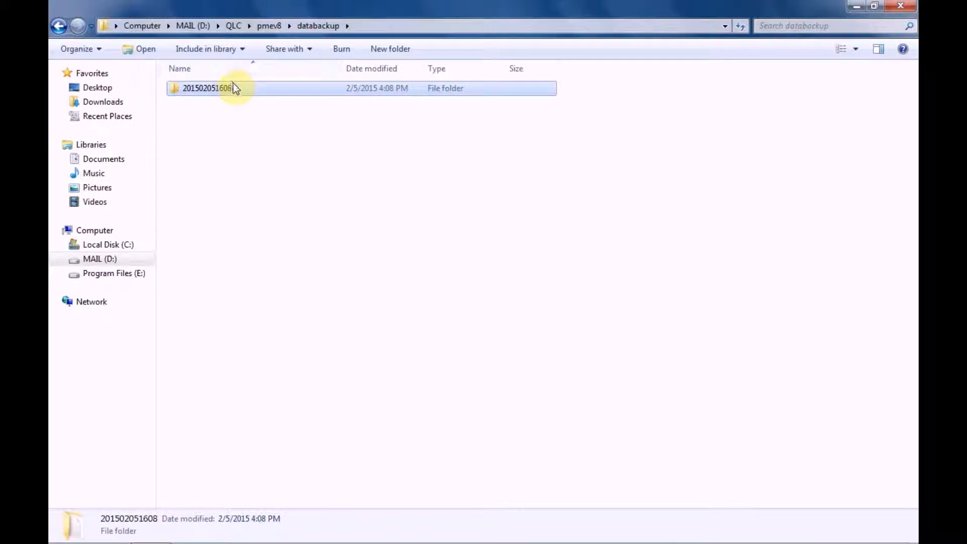
{"action": "double_click", "coordinate": [234, 88]}
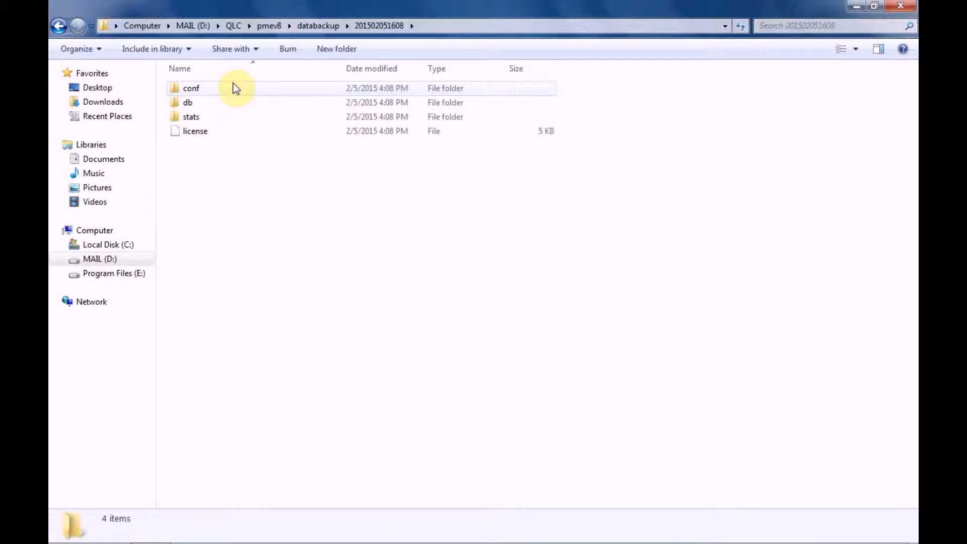
{"action": "left_click", "coordinate": [234, 88]}
{"action": "double_click", "coordinate": [235, 89]}
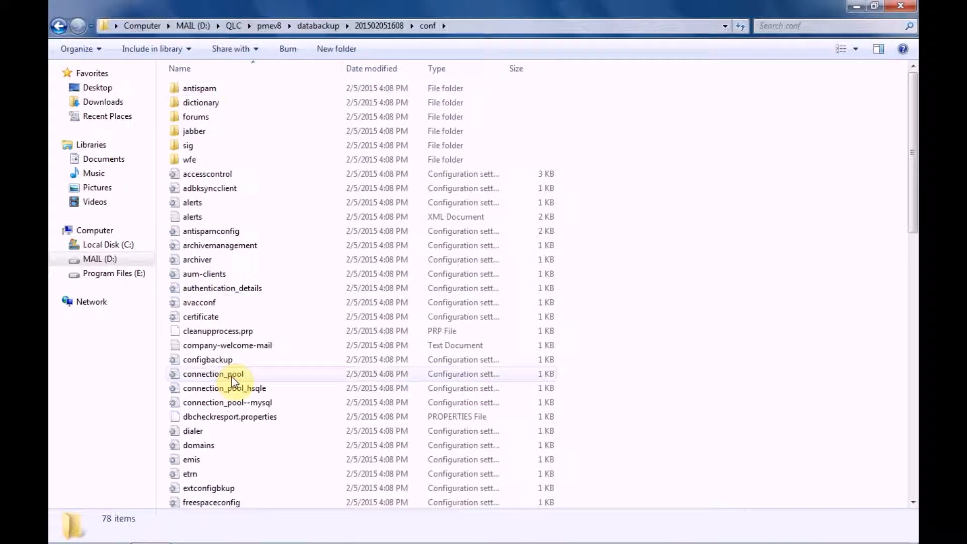
Rename the backup's connection_pool configuration file as connection_pool_old.
{"action": "left_click", "coordinate": [241, 402]}
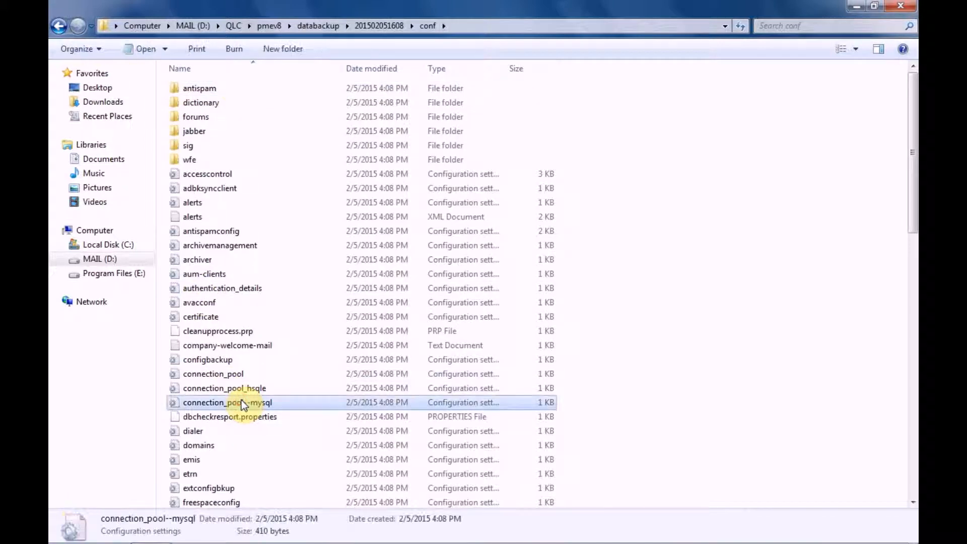
{"action": "right_click", "coordinate": [242, 403]}
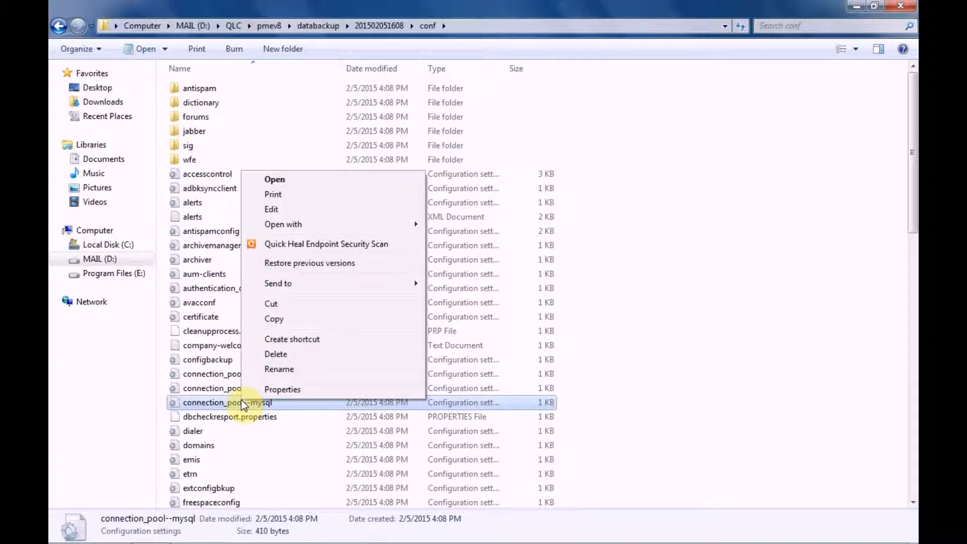
{"action": "left_click", "coordinate": [231, 374]}
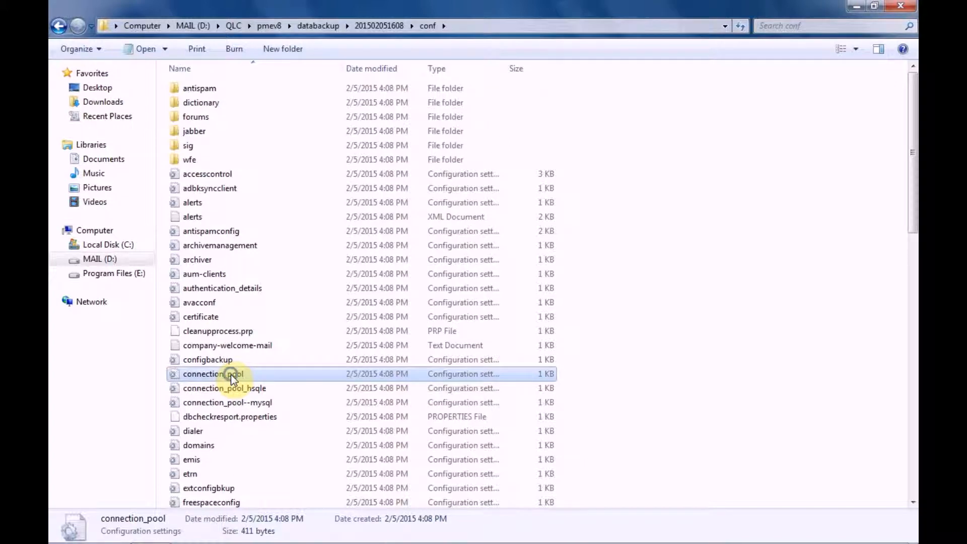
{"action": "right_click", "coordinate": [230, 374]}
{"action": "left_click", "coordinate": [289, 345]}
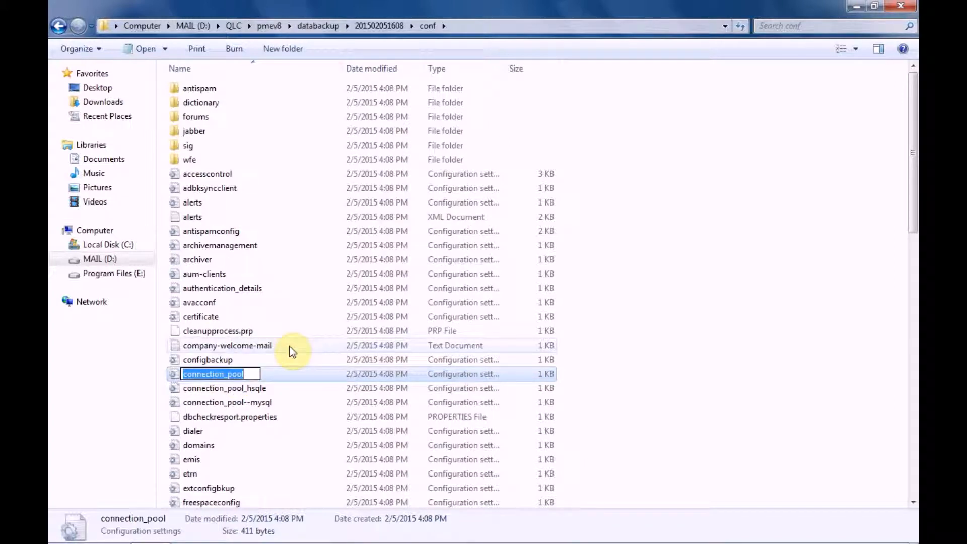
{"action": "key", "text": "End"}
{"action": "type", "text": "_old"}
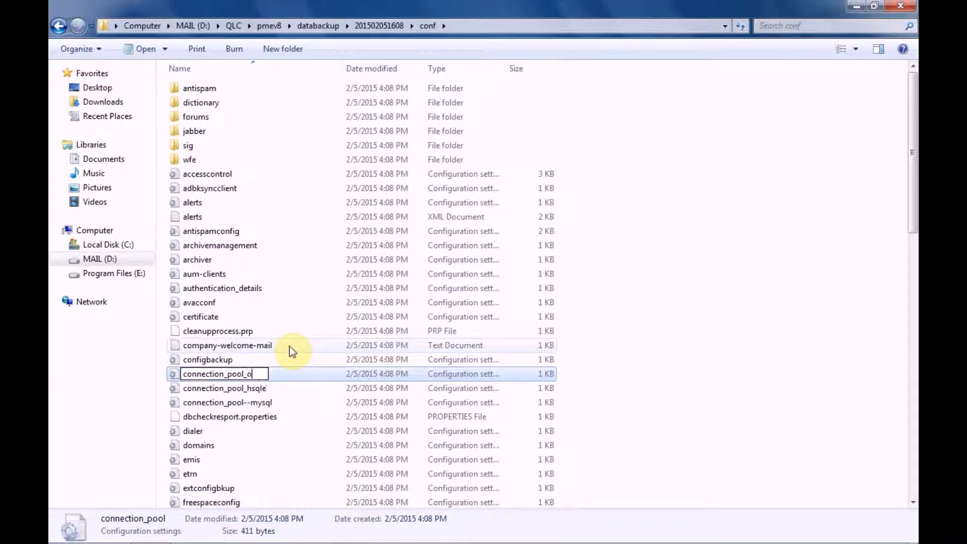
Rename the backup's connection_pool--mysql configuration file as connection_pool.
{"action": "left_click", "coordinate": [255, 407]}
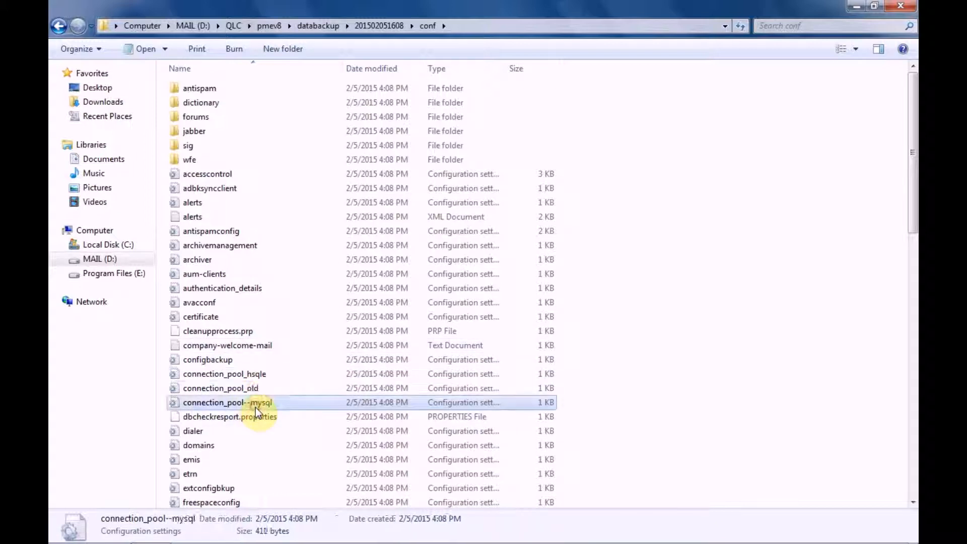
{"action": "right_click", "coordinate": [255, 407]}
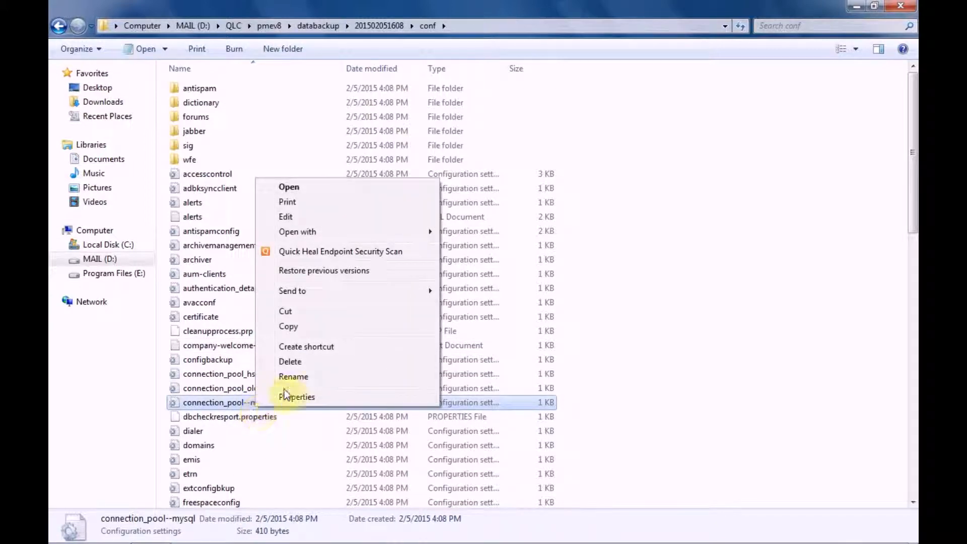
{"action": "left_click", "coordinate": [296, 382]}
{"action": "key", "text": "End"}
{"action": "key", "text": "BackSpace"}
{"action": "key", "text": "BackSpace"}
{"action": "key", "text": "BackSpace"}
{"action": "key", "text": "BackSpace"}
{"action": "key", "text": "BackSpace"}
{"action": "key", "text": "BackSpace"}
{"action": "key", "text": "BackSpace"}
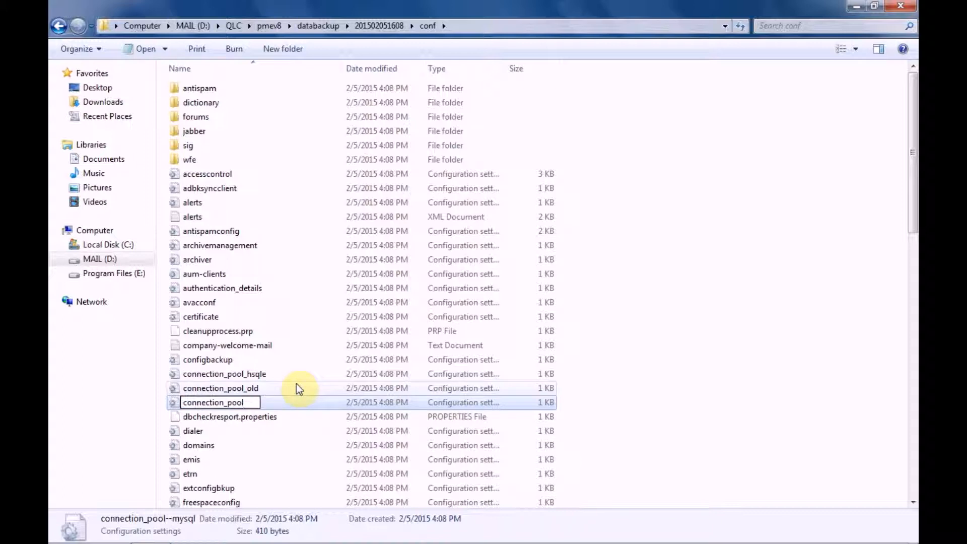
{"action": "left_click", "coordinate": [313, 402]}
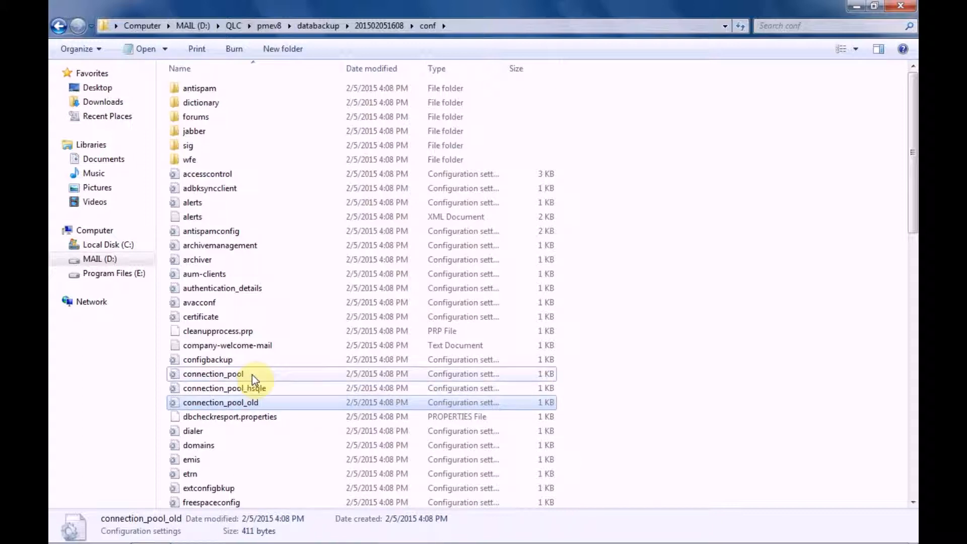
{"action": "left_click", "coordinate": [60, 28]}
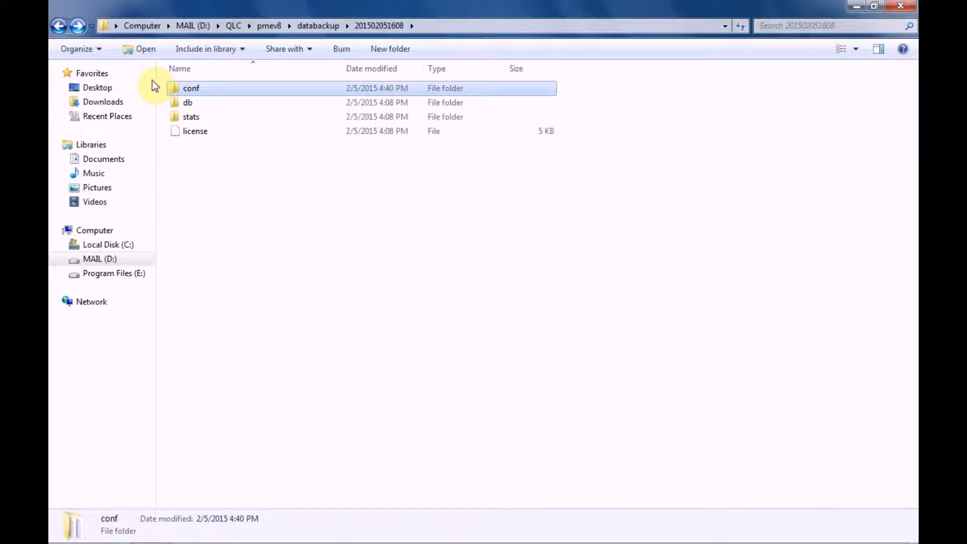
{"action": "right_click", "coordinate": [183, 89]}
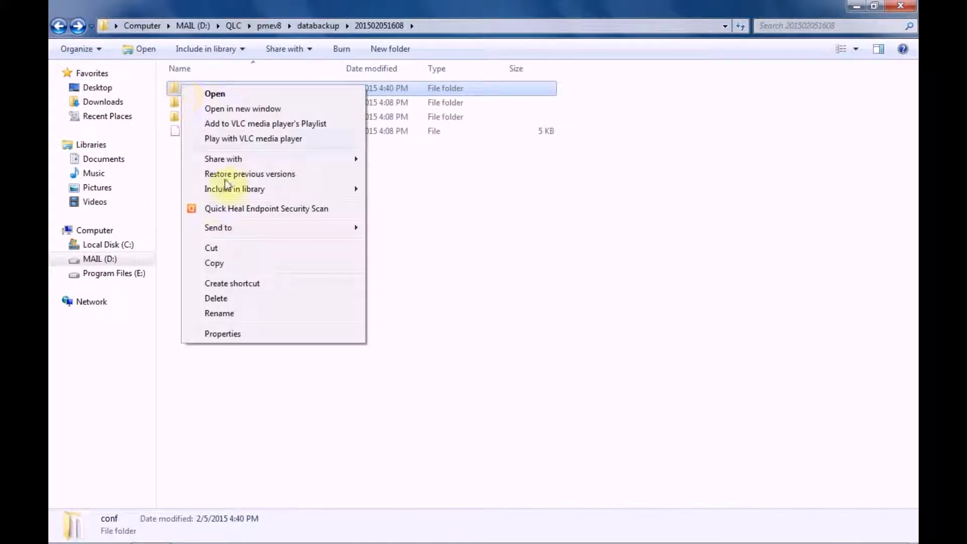
{"action": "left_click", "coordinate": [237, 266]}
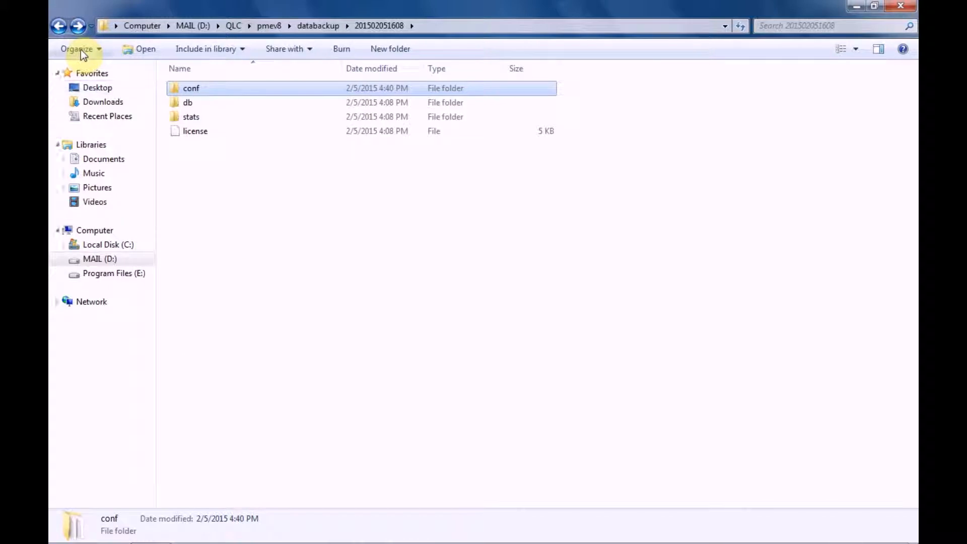
{"action": "left_click", "coordinate": [59, 28]}
{"action": "left_click", "coordinate": [59, 29]}
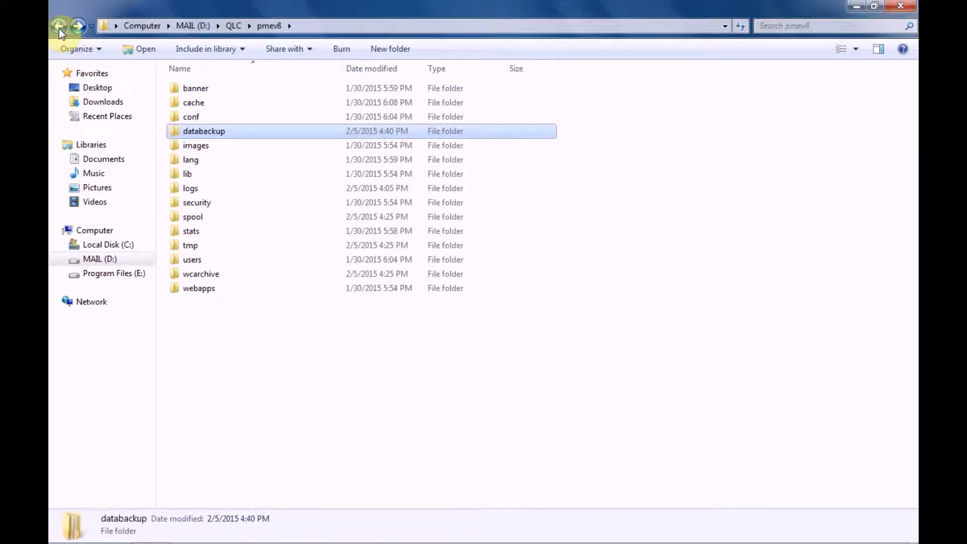
{"action": "left_click", "coordinate": [59, 29]}
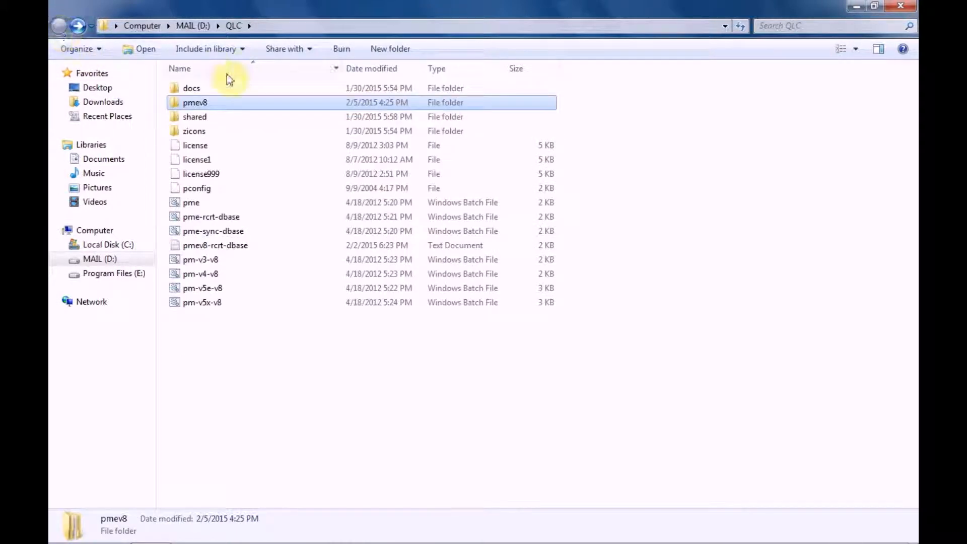
{"action": "double_click", "coordinate": [200, 101]}
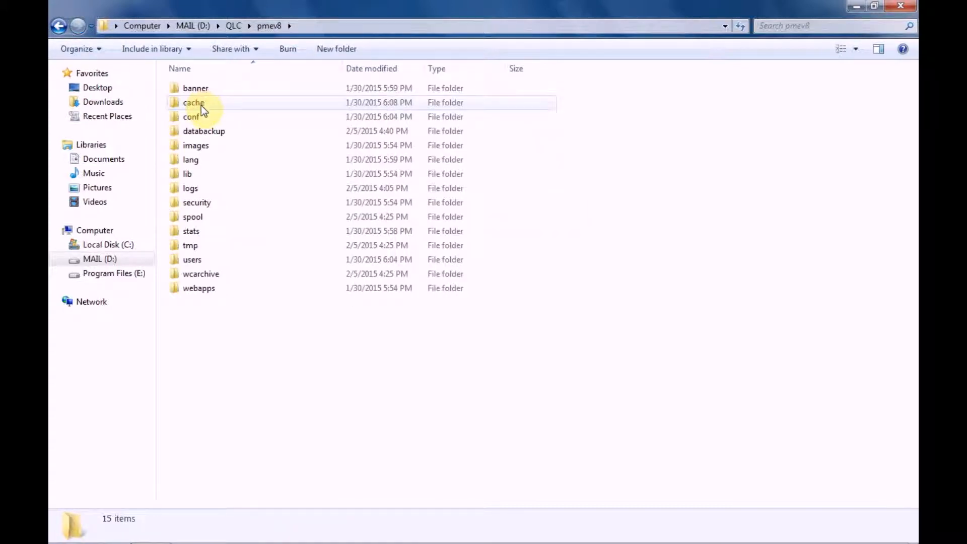
Rename the existing conf folder in pmev8 as conf_old and paste the copied backup conf folder there.
{"action": "left_click", "coordinate": [197, 122]}
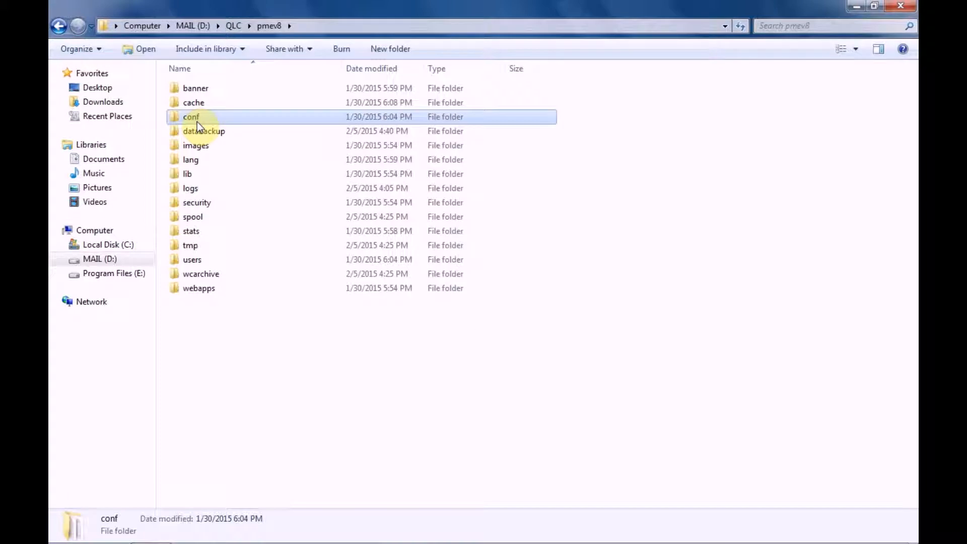
{"action": "right_click", "coordinate": [197, 122]}
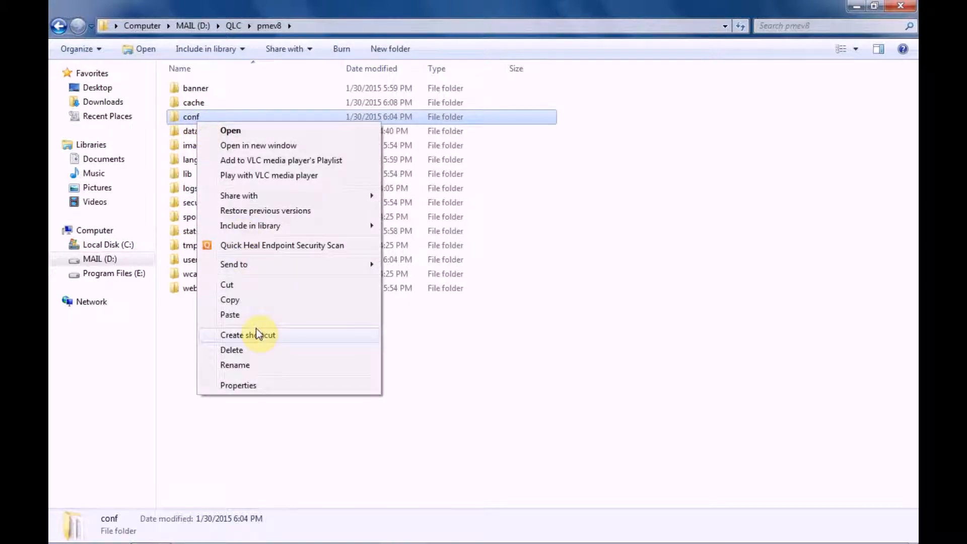
{"action": "left_click", "coordinate": [267, 366]}
{"action": "type", "text": "conf_old"}
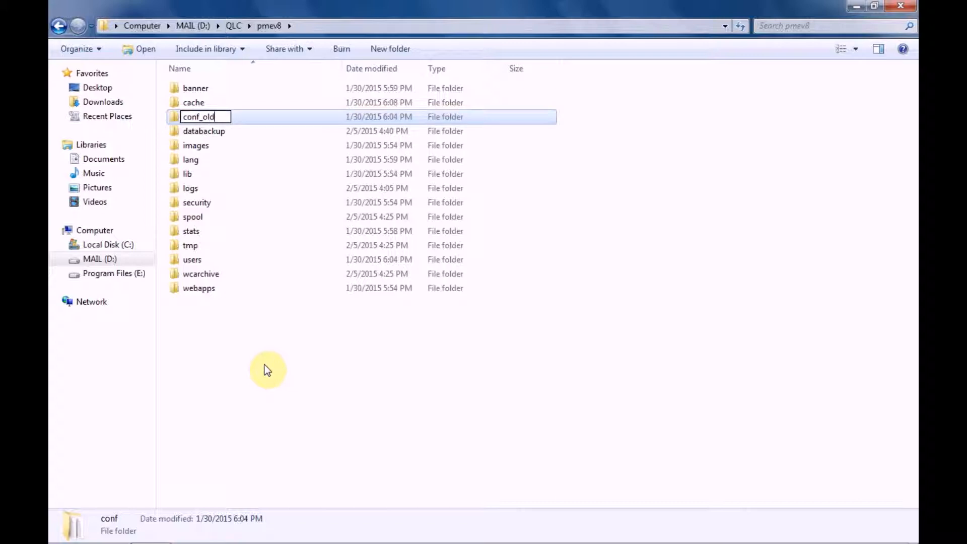
{"action": "left_click", "coordinate": [267, 370]}
{"action": "right_click", "coordinate": [267, 370]}
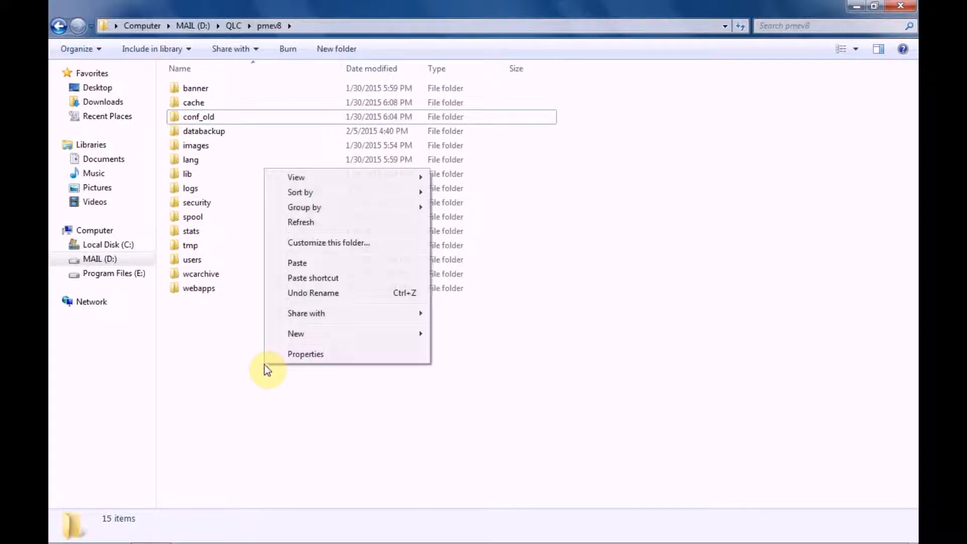
{"action": "left_click", "coordinate": [291, 264]}
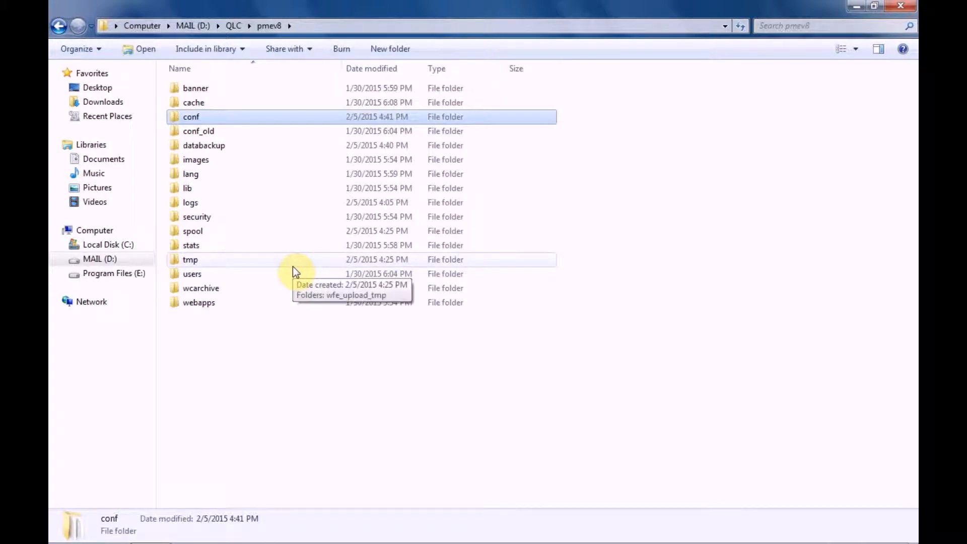
Run the pme-rcrt-dbase batch file from D:\QLC to recreate the database, and close its console once it finishes.
{"action": "left_click", "coordinate": [57, 23]}
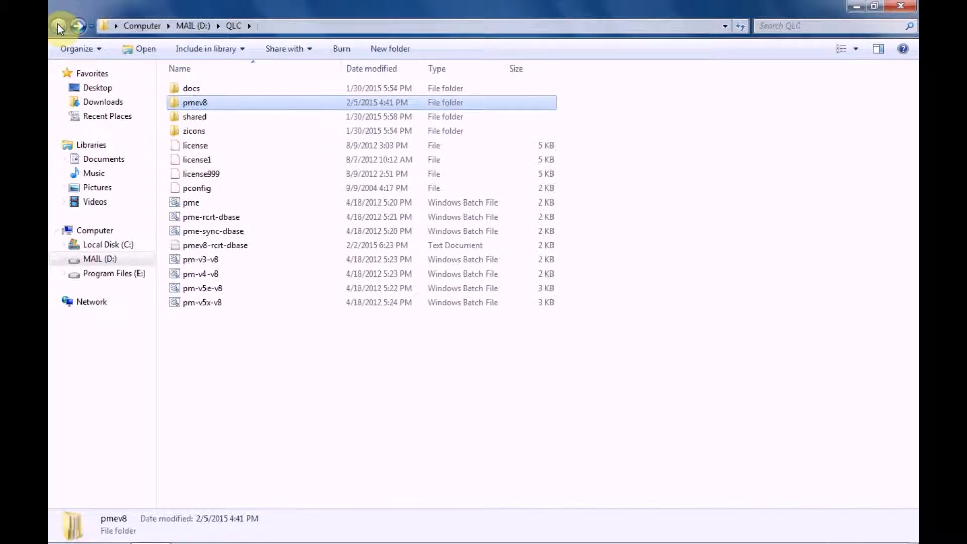
{"action": "double_click", "coordinate": [236, 220]}
{"action": "key", "text": "Return"}
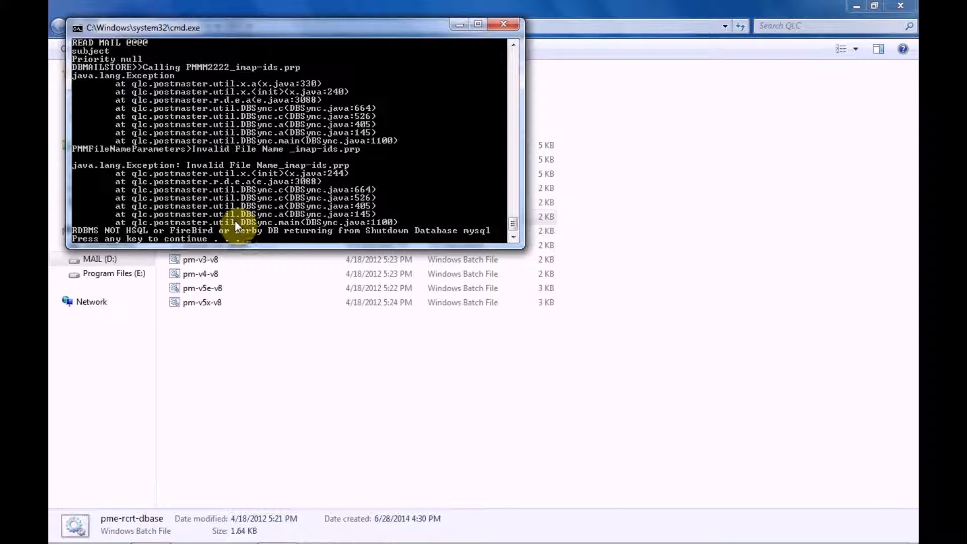
{"action": "key", "text": "Return"}
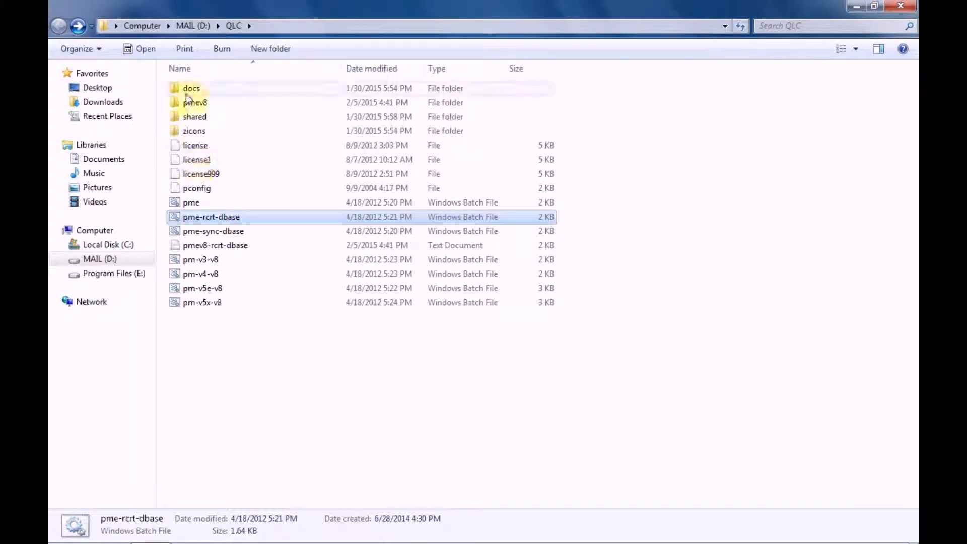
Open the connection_pool file in pmev8\conf for editing, check its rdbms_name entry, and close the file.
{"action": "double_click", "coordinate": [193, 106]}
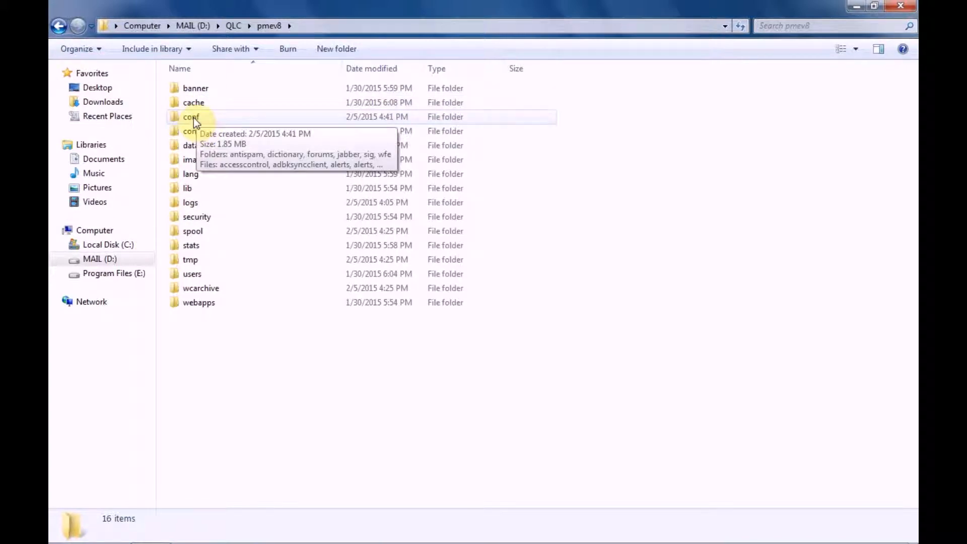
{"action": "double_click", "coordinate": [194, 117]}
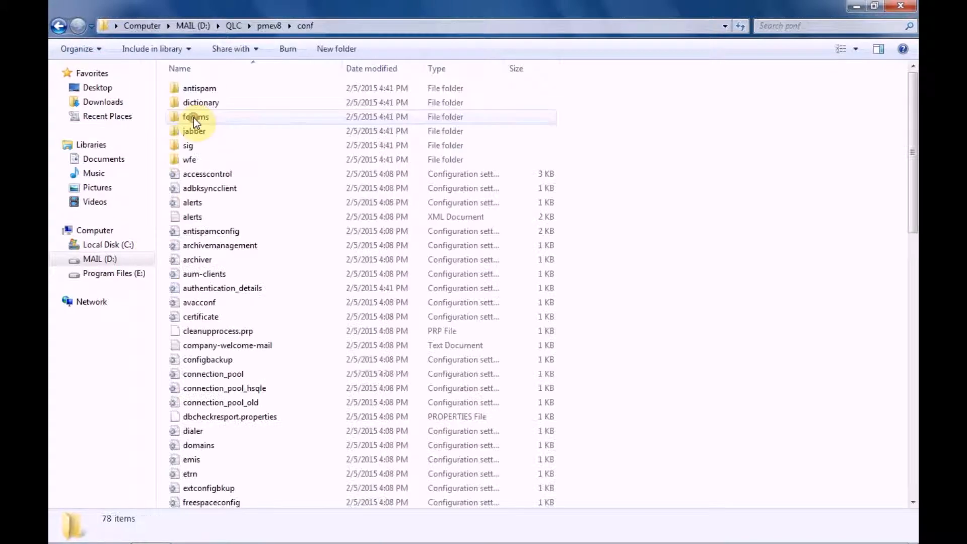
{"action": "right_click", "coordinate": [229, 373]}
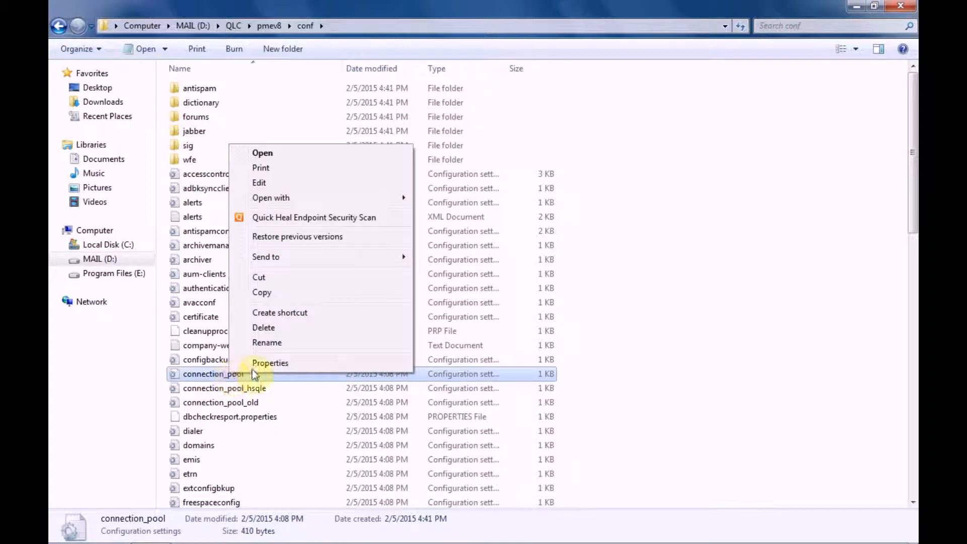
{"action": "left_click", "coordinate": [267, 181]}
{"action": "left_click_drag", "start_coordinate": [197, 150], "coordinate": [226, 150]}
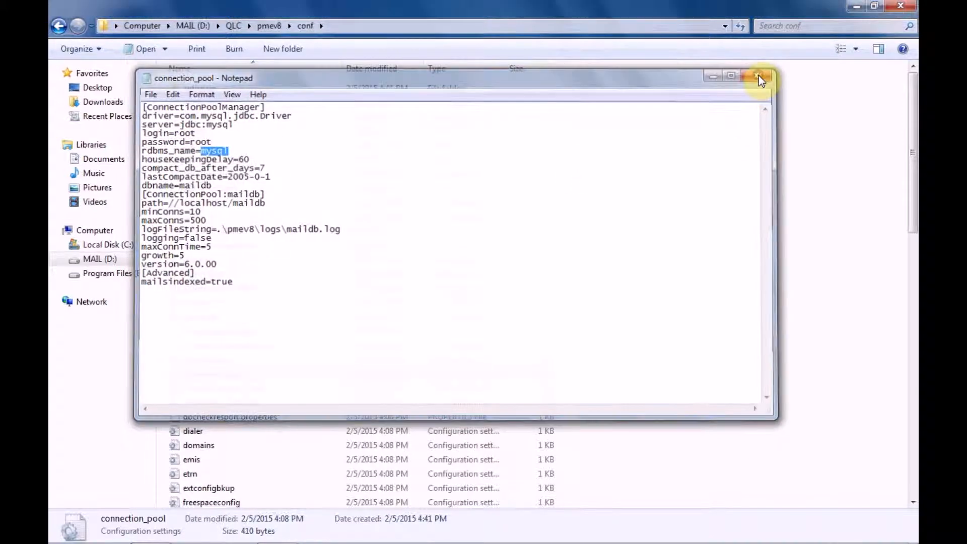
{"action": "left_click", "coordinate": [761, 74]}
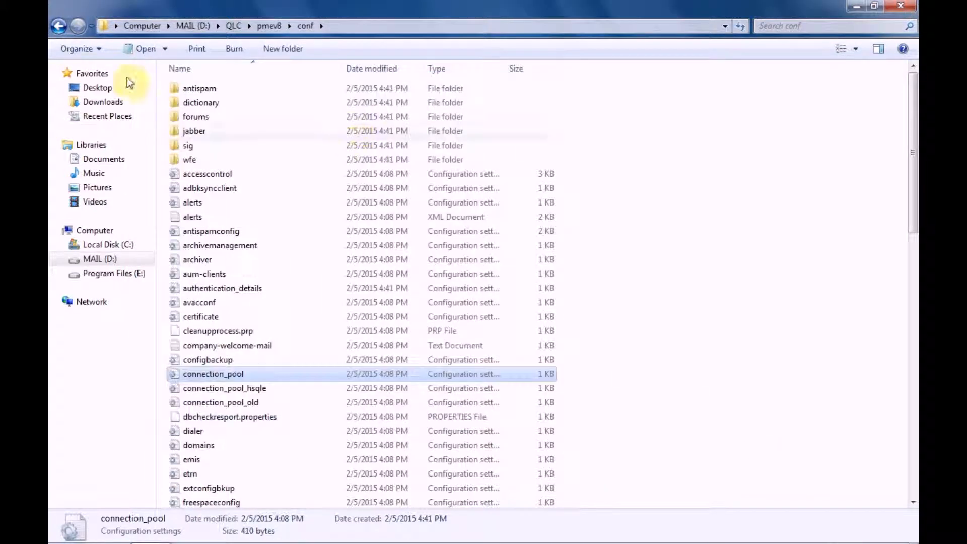
Return to D:\QLC, start PostMaster Enterprise with the pme batch file, and expand the Mail Spools details.
{"action": "left_click", "coordinate": [59, 28]}
{"action": "left_click", "coordinate": [59, 28]}
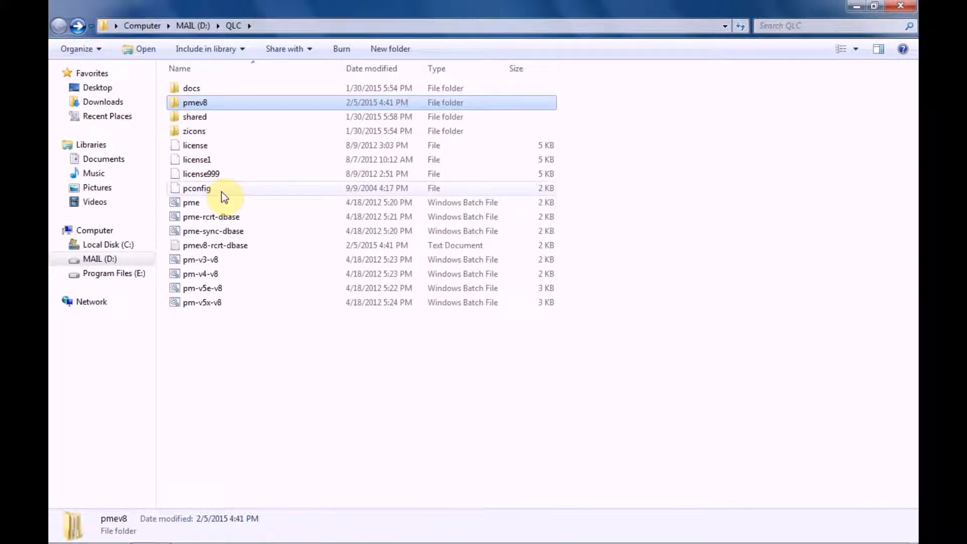
{"action": "double_click", "coordinate": [225, 204]}
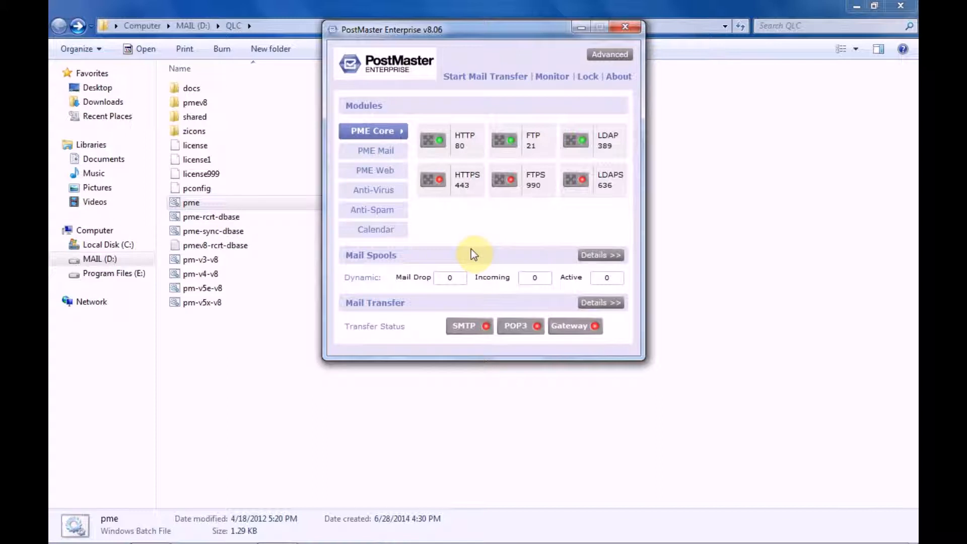
{"action": "left_click", "coordinate": [593, 255]}
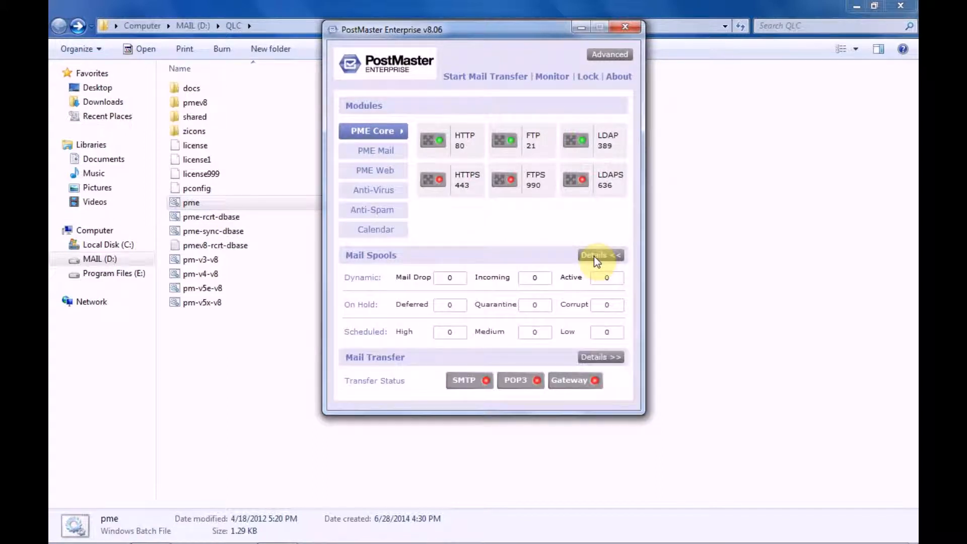